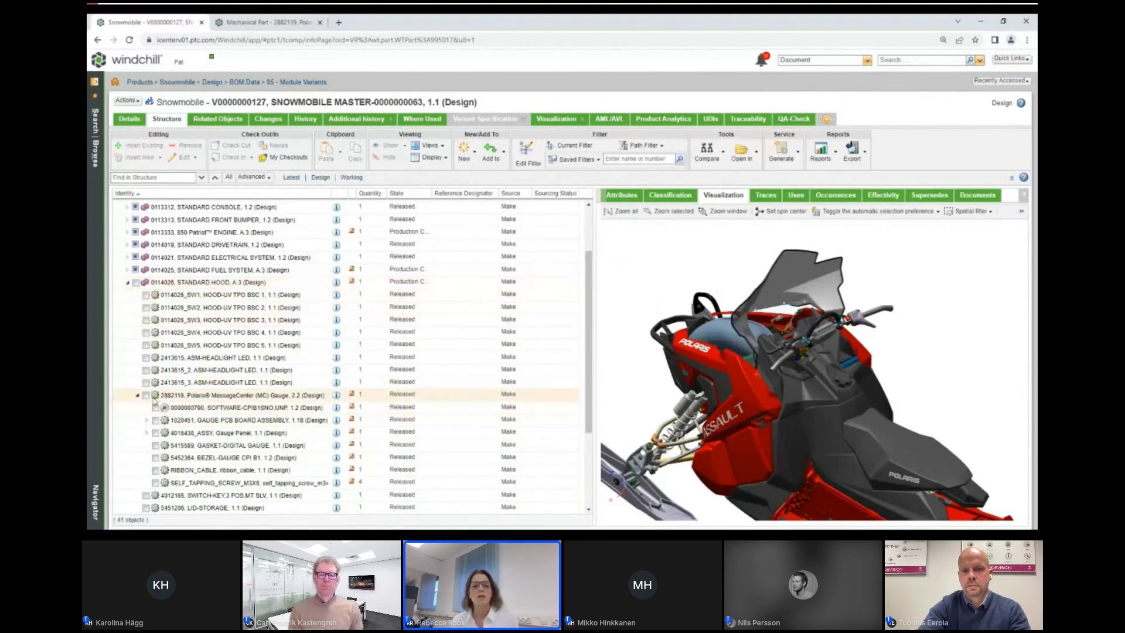
# Step: Show the Polaris MessageCenter (MC) Gauge 2882119 in the snowmobile's 3D view and inspect it up close
pyautogui.click(146, 395)
pyautogui.click(147, 395)
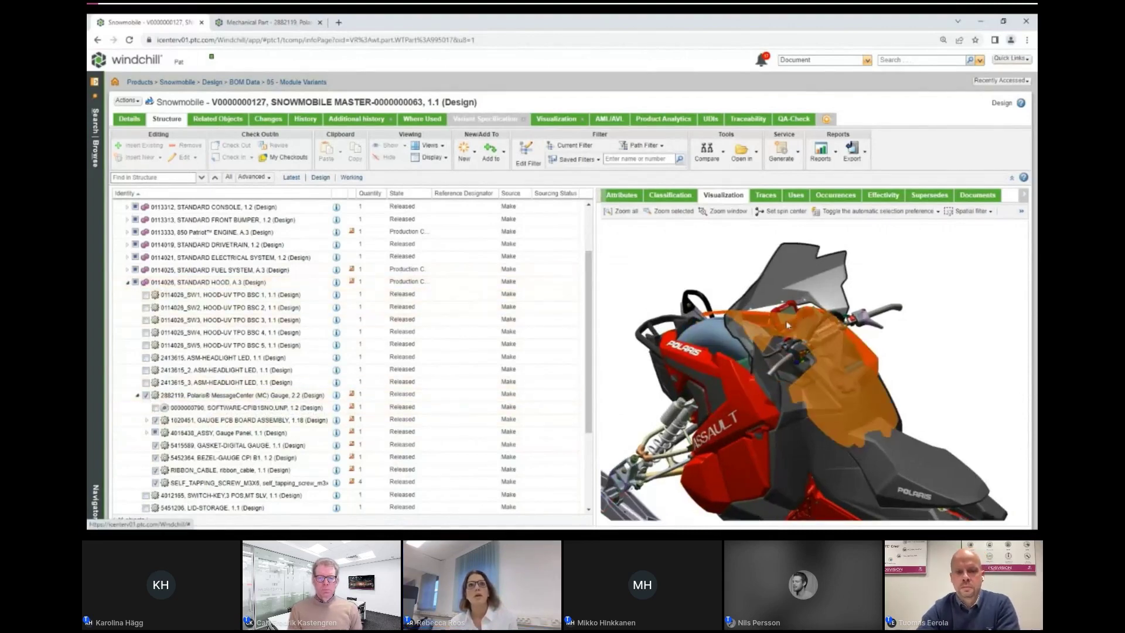
pyautogui.scroll(5, 788, 330)
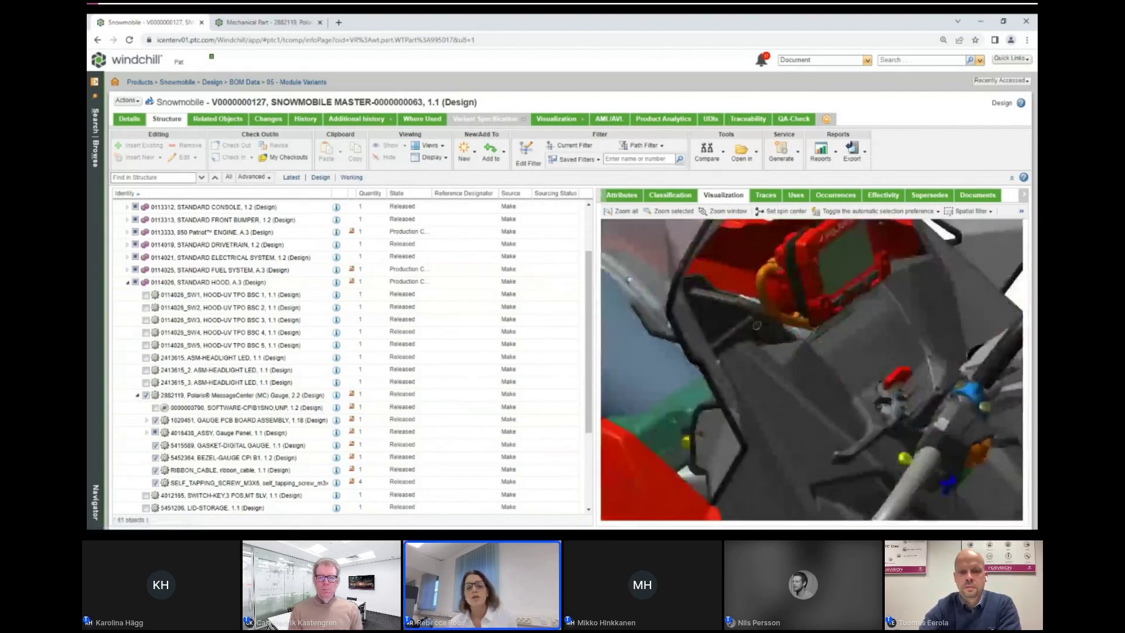
pyautogui.scroll(-5, 763, 327)
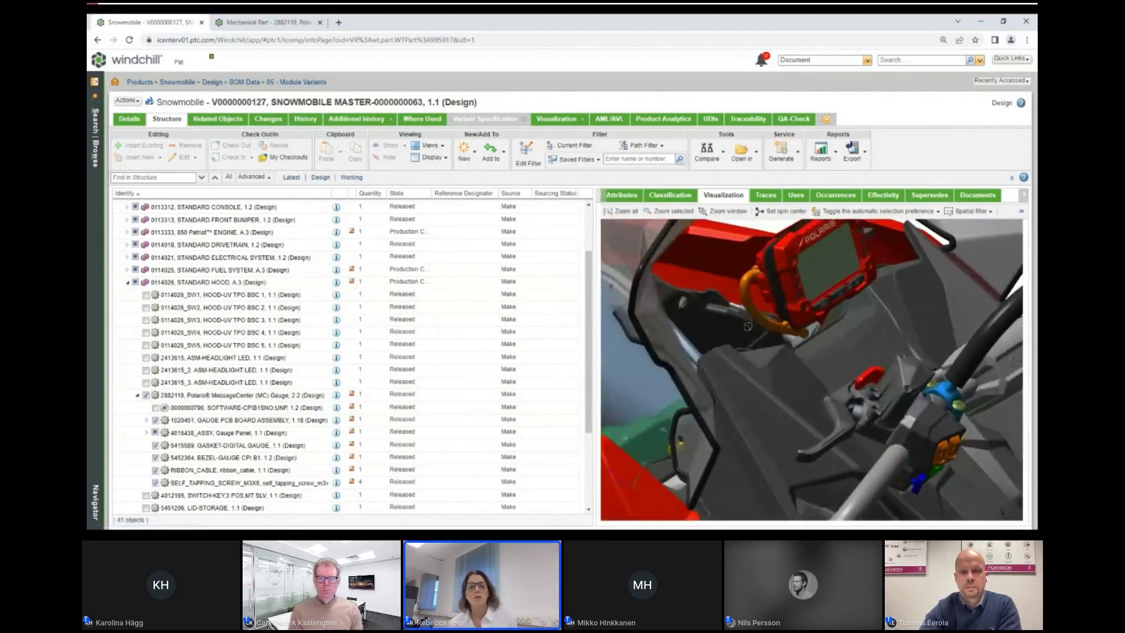
pyautogui.scroll(-5, 749, 330)
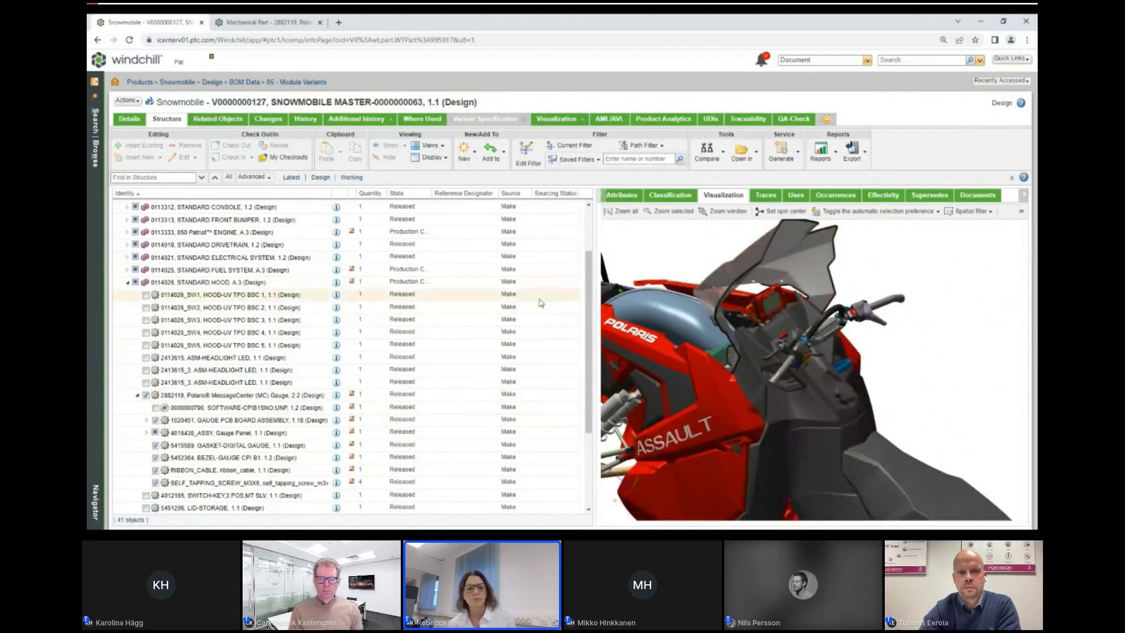
# Step: Switch to the MessageCenter Gauge's own part page, display only the GAUGE PCB BOARD ASSEMBLY in 3D and expand its components
pyautogui.rightClick(338, 397)
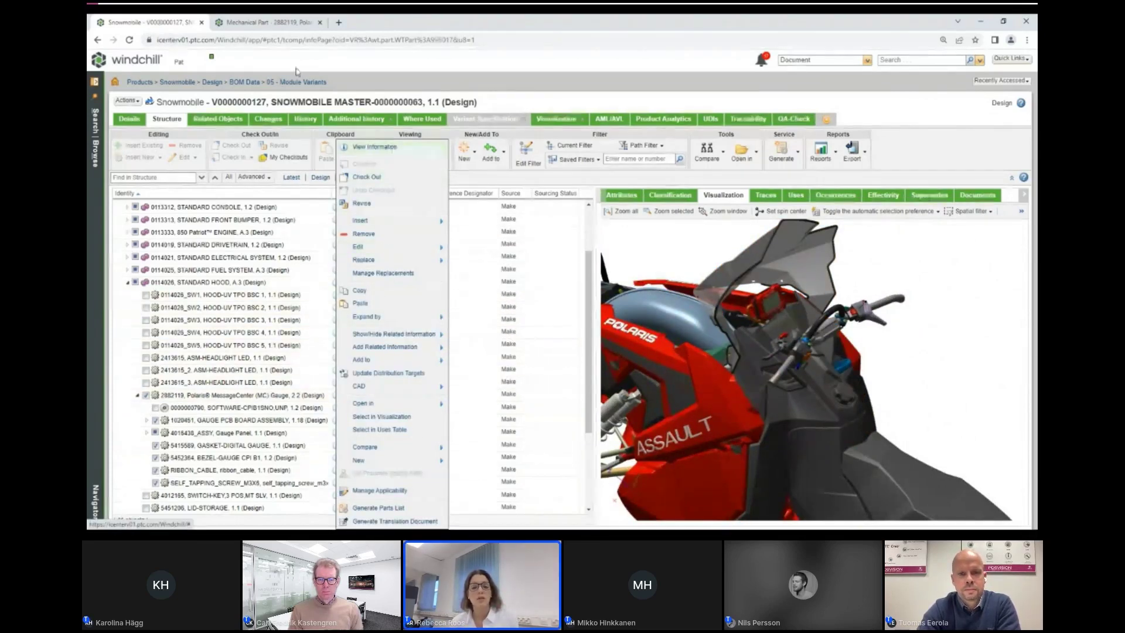
pyautogui.click(276, 24)
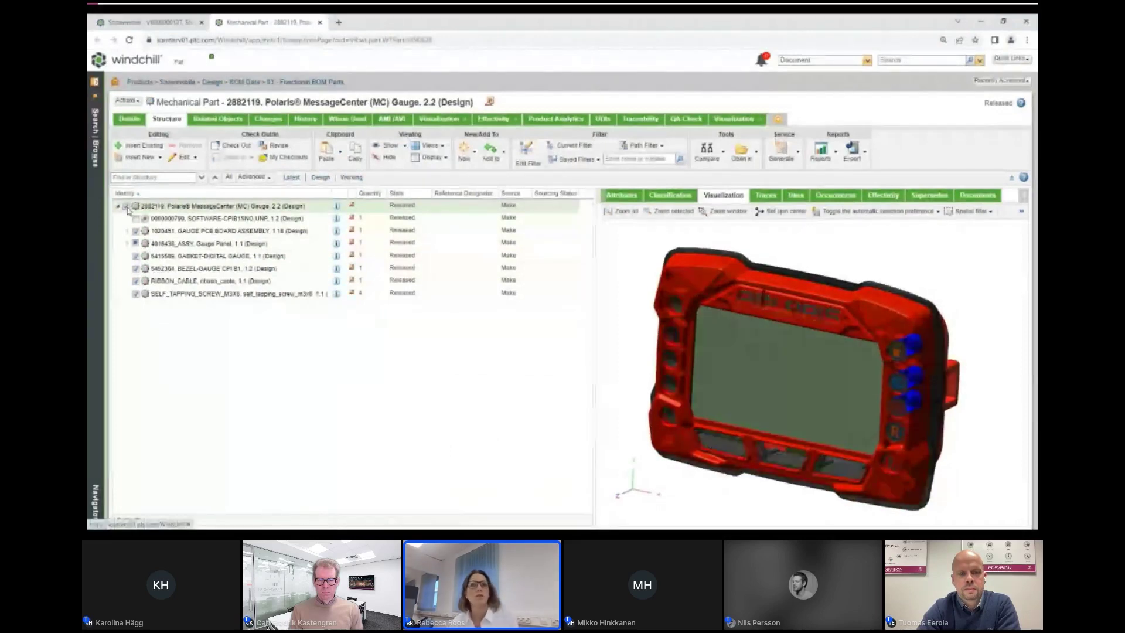
pyautogui.click(126, 207)
pyautogui.click(136, 231)
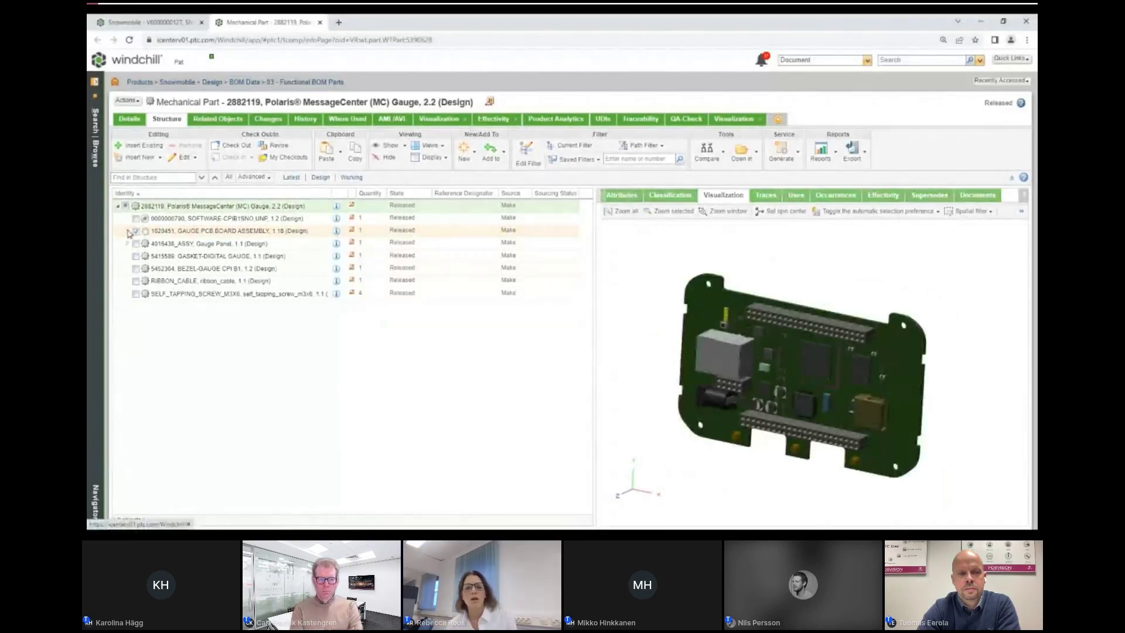
pyautogui.click(127, 233)
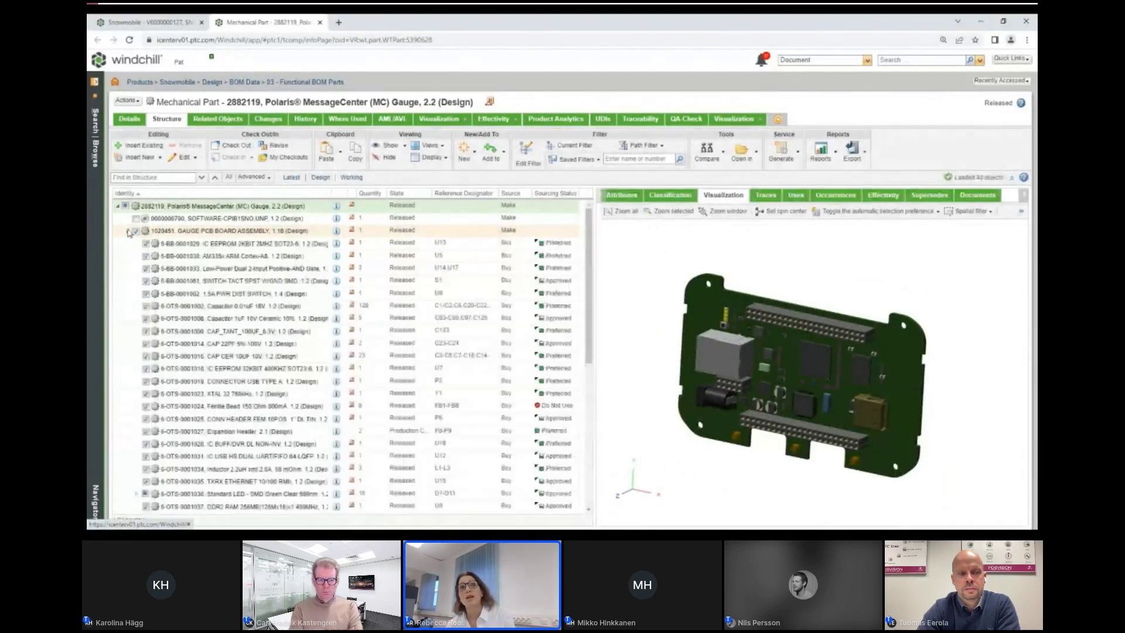
# Step: Show the AML/AVL manufacturer parts for the component 6-BB-0001061, SWITCH TACT SPST W/GND SMD
pyautogui.click(263, 282)
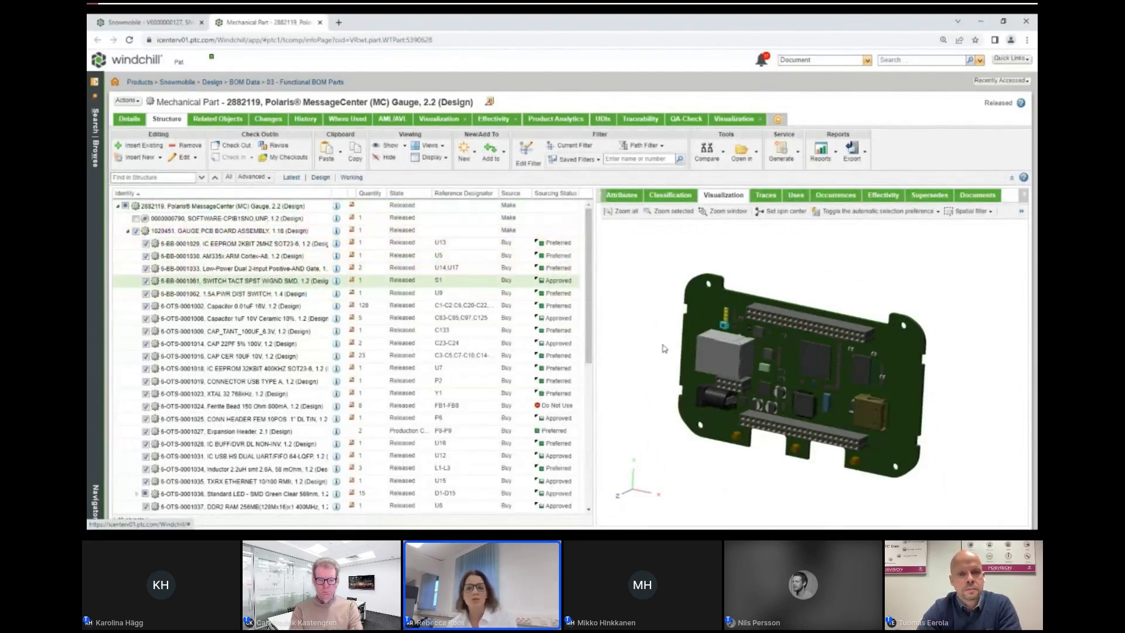
pyautogui.scroll(5, 707, 329)
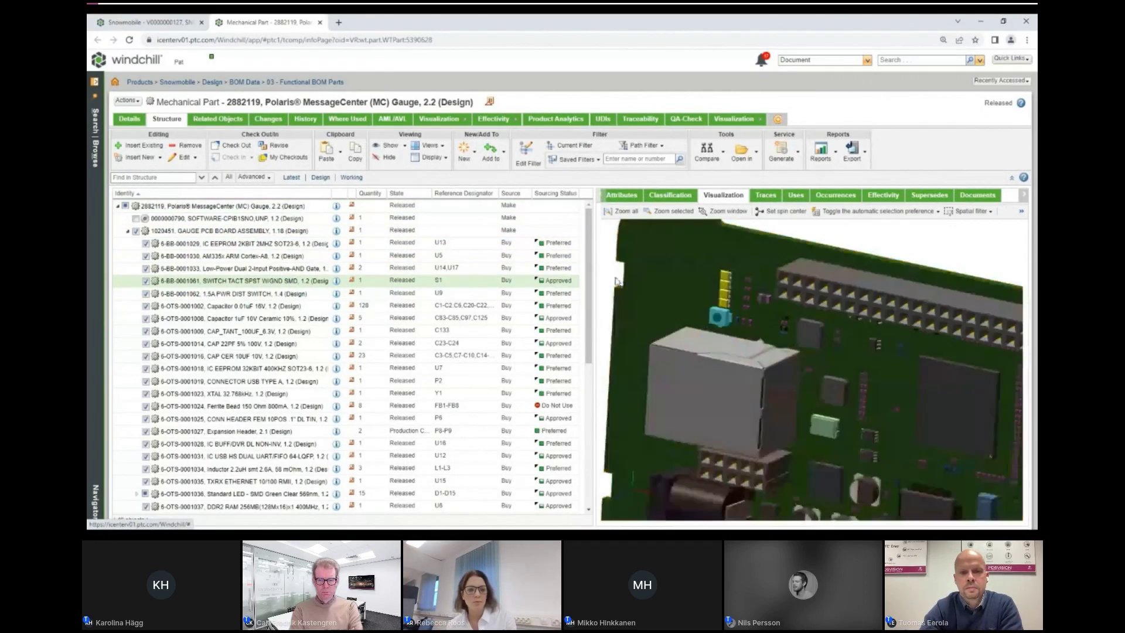
pyautogui.click(405, 147)
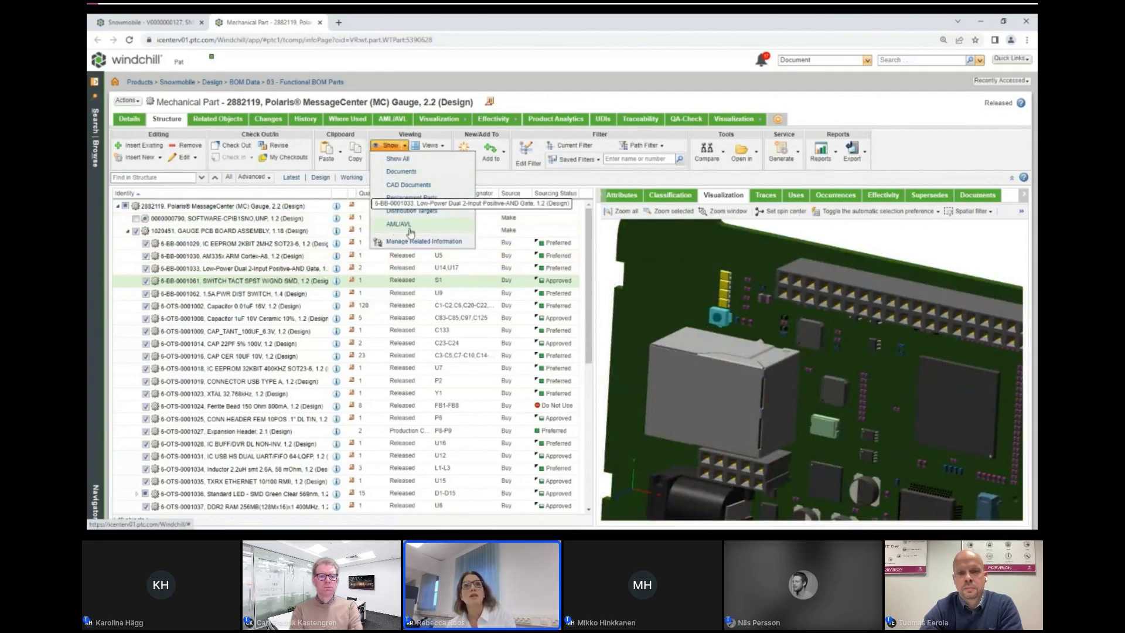
pyautogui.click(408, 228)
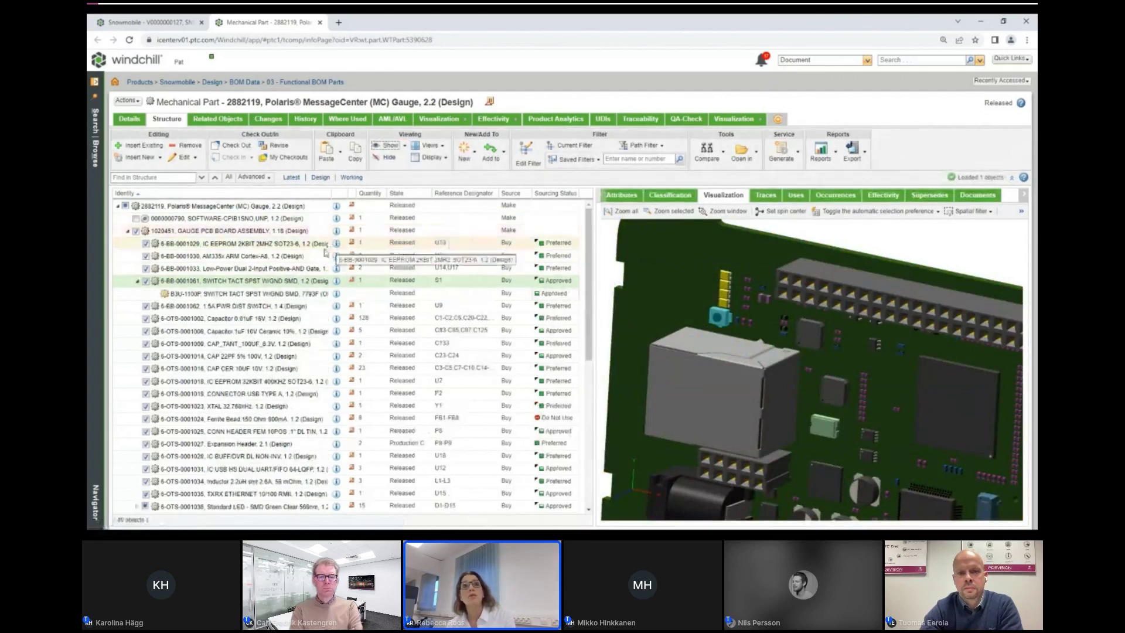
# Step: Pick the RJ45 connector CONN_RJ45_MAG on the 3D board and show its AML/AVL manufacturer parts
pyautogui.click(701, 370)
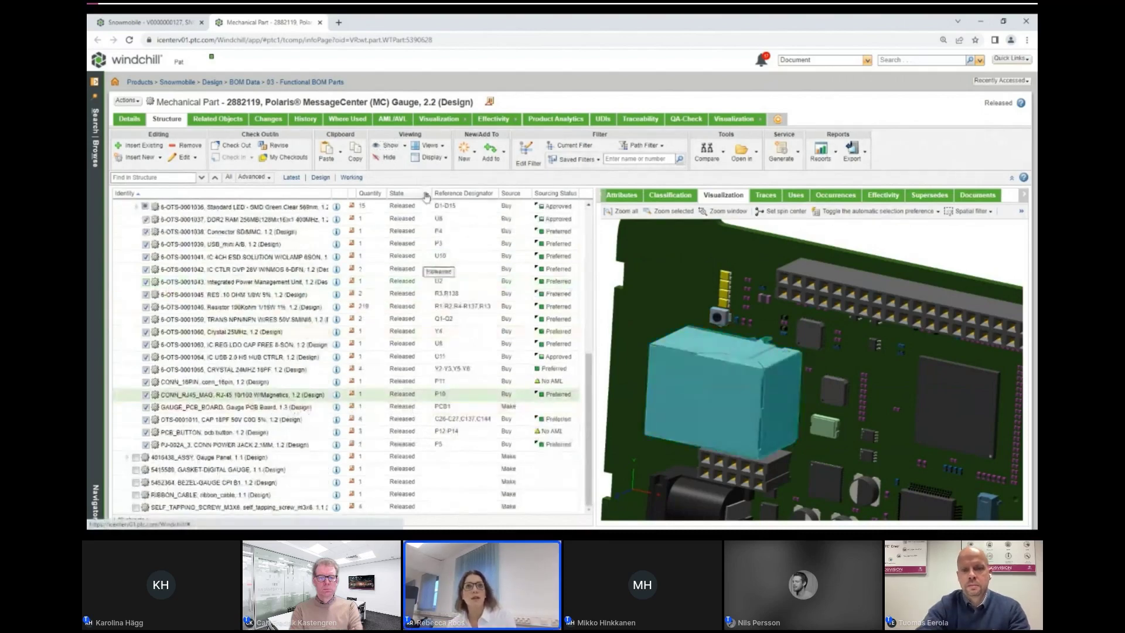
pyautogui.click(404, 149)
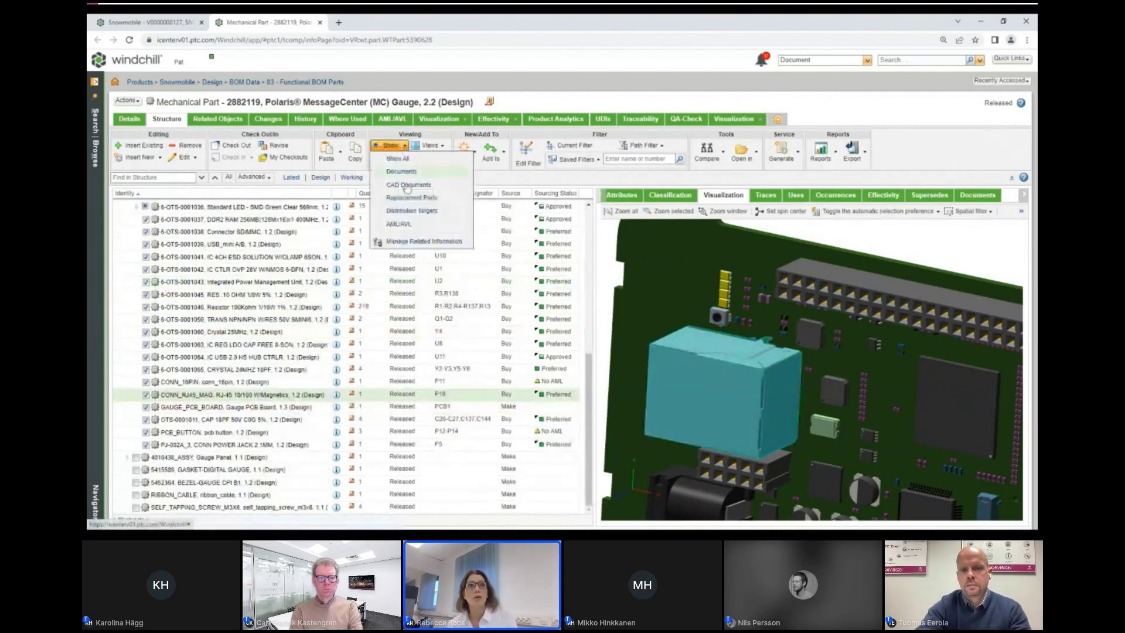
pyautogui.click(410, 225)
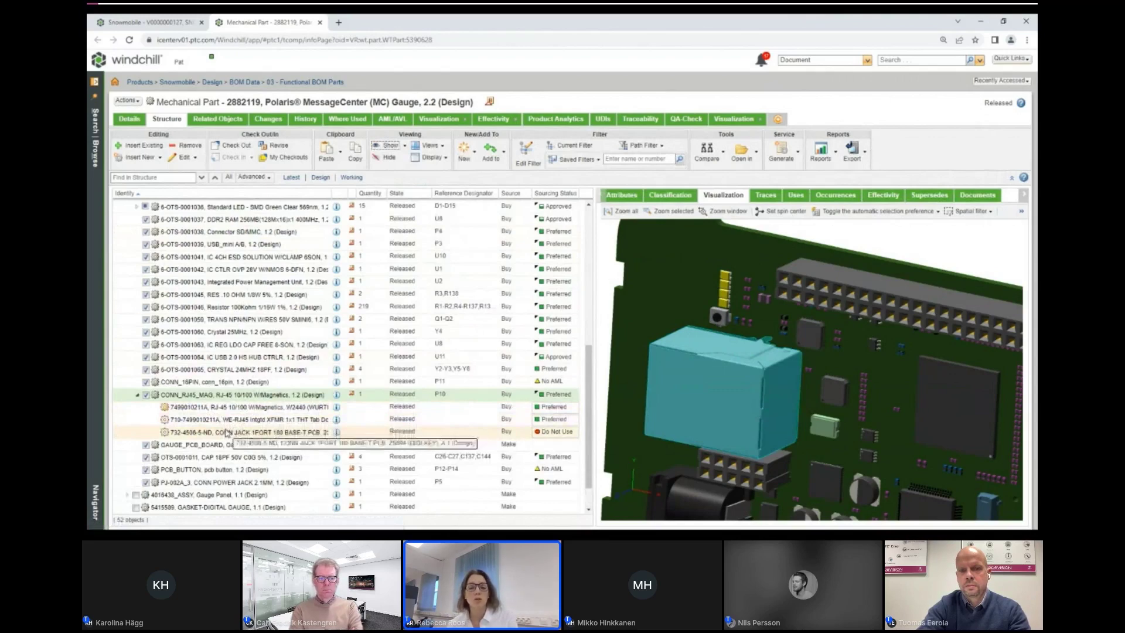
# Step: Pick the bare GAUGE_PCB_BOARD in the 3D model and show its CAD documents in the structure
pyautogui.click(638, 273)
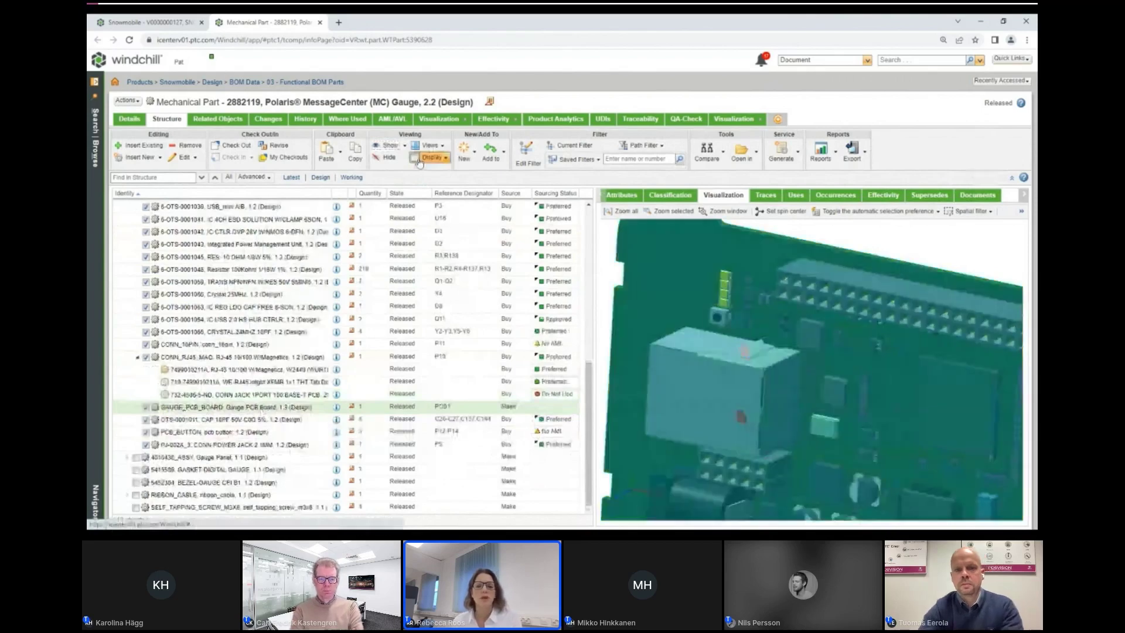
pyautogui.click(388, 145)
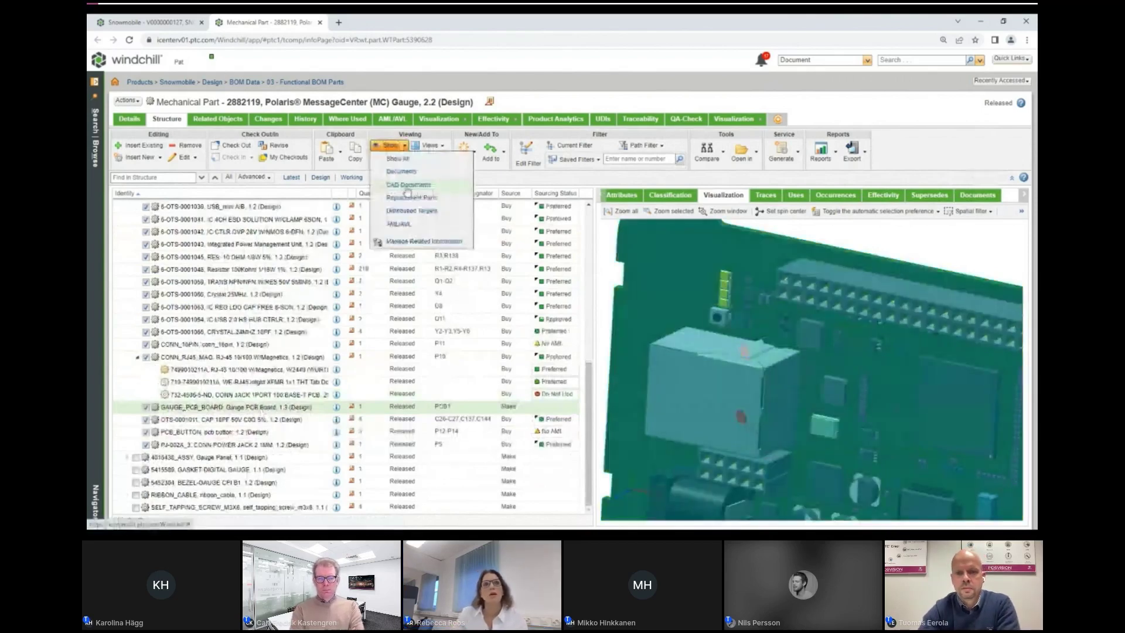
pyautogui.click(410, 185)
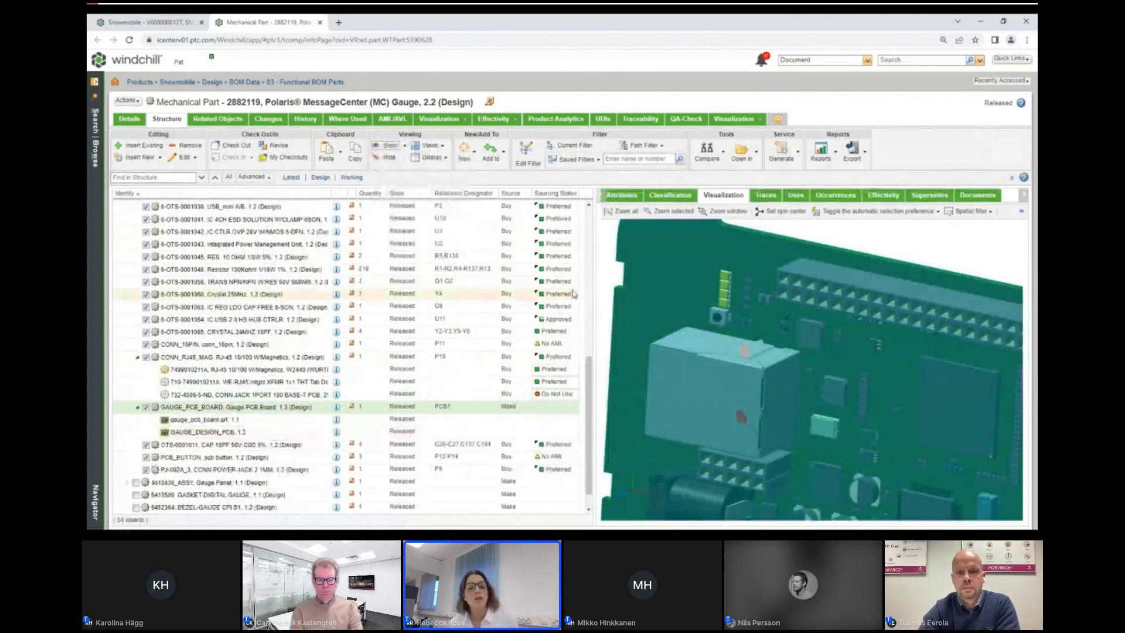
pyautogui.click(605, 280)
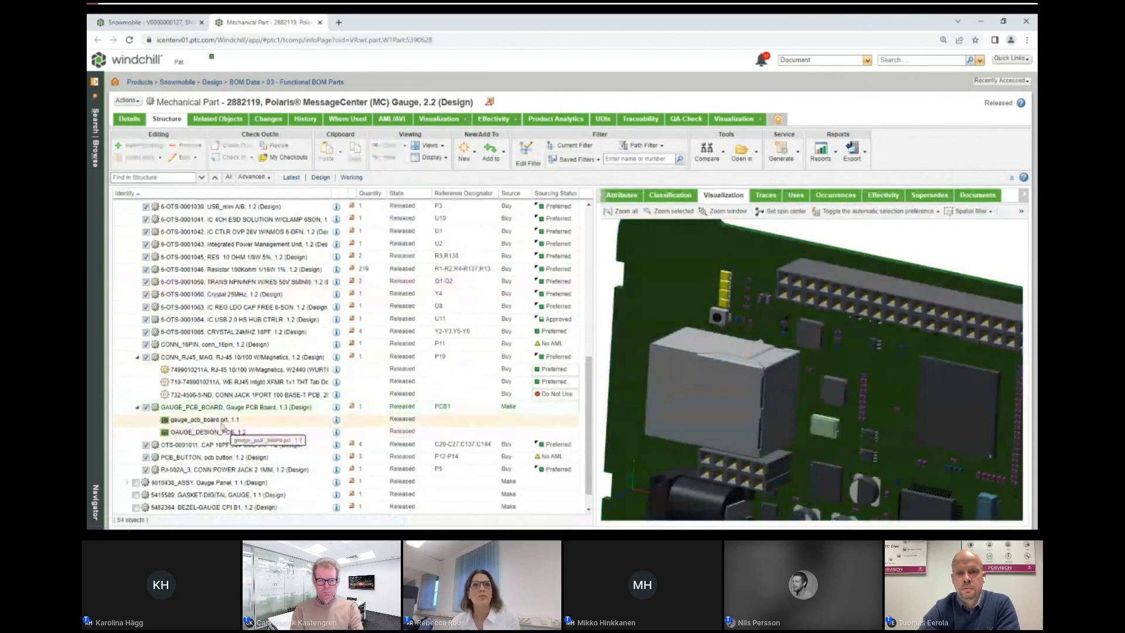
pyautogui.click(223, 409)
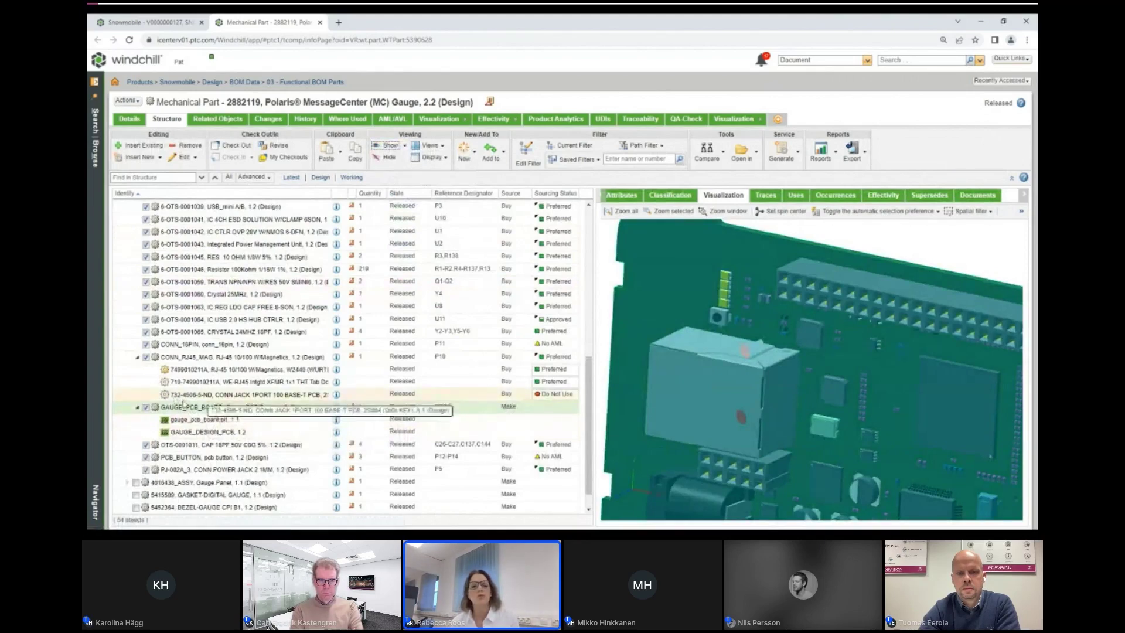
# Step: Show the CAD documents of the GAUGE PCB BOARD ASSEMBLY 1020451 in the structure, and clear the selection in the 3D model
pyautogui.scroll(4, 232, 371)
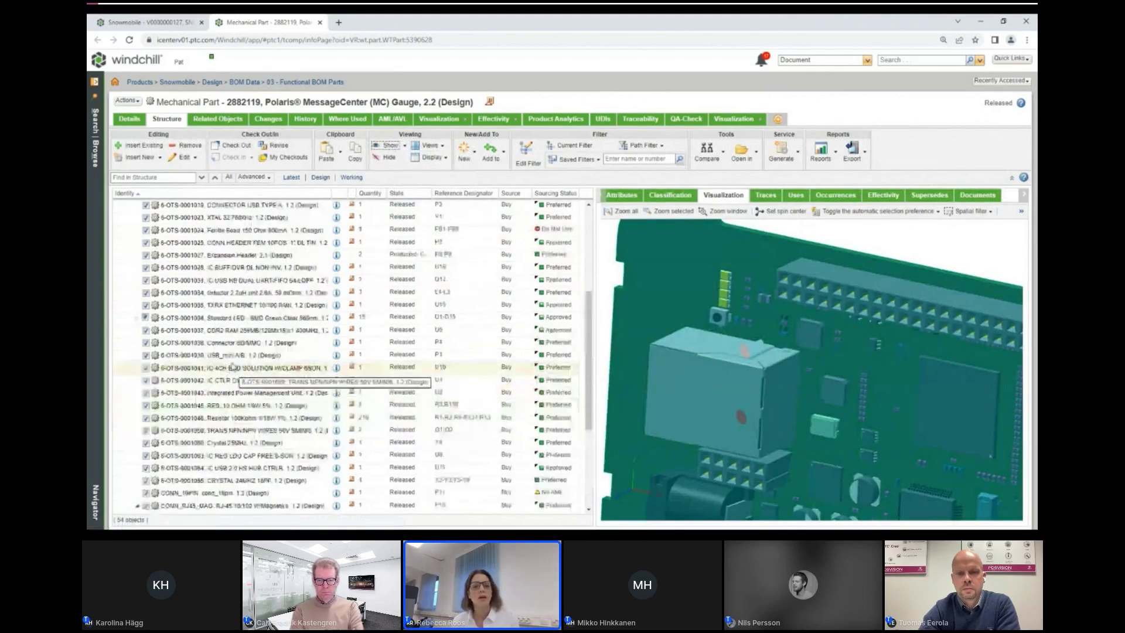
pyautogui.scroll(5, 232, 367)
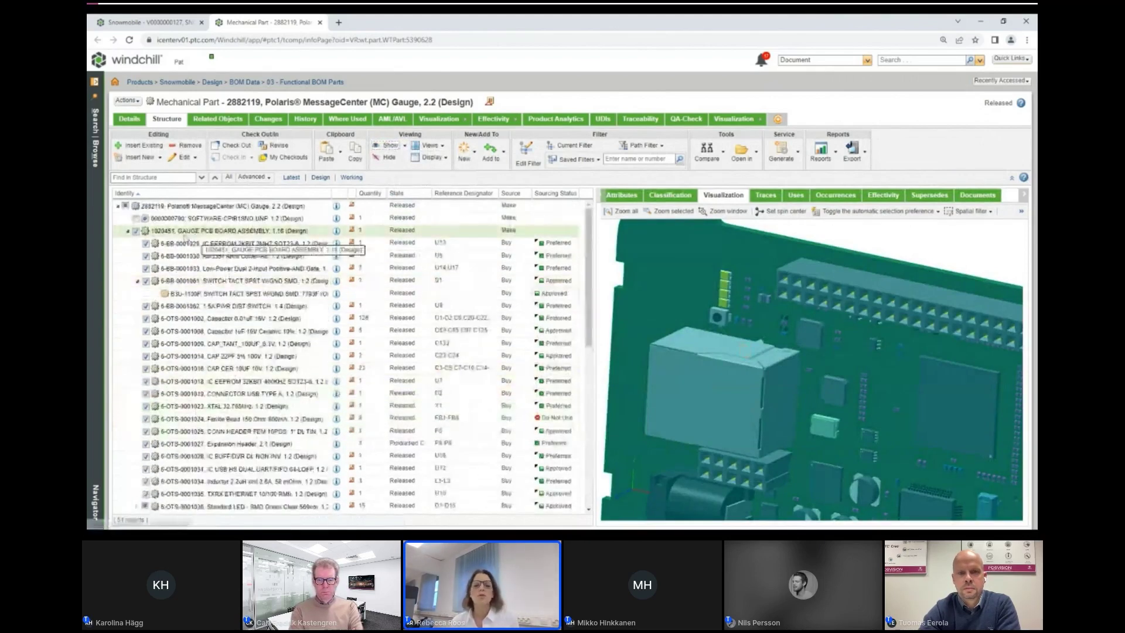
pyautogui.click(252, 239)
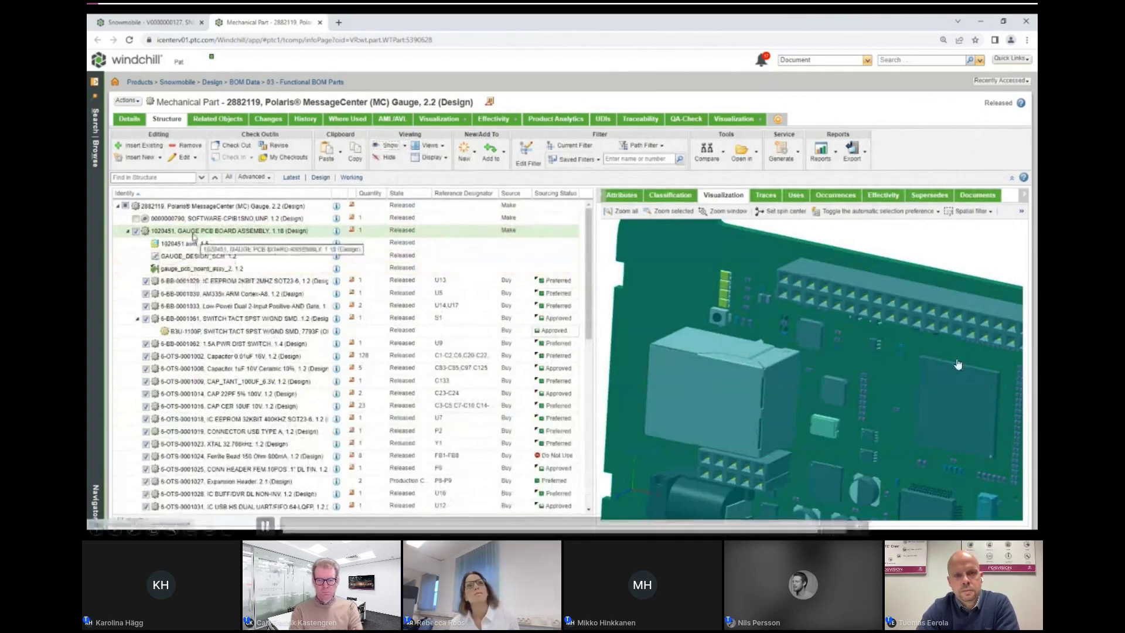
pyautogui.click(911, 251)
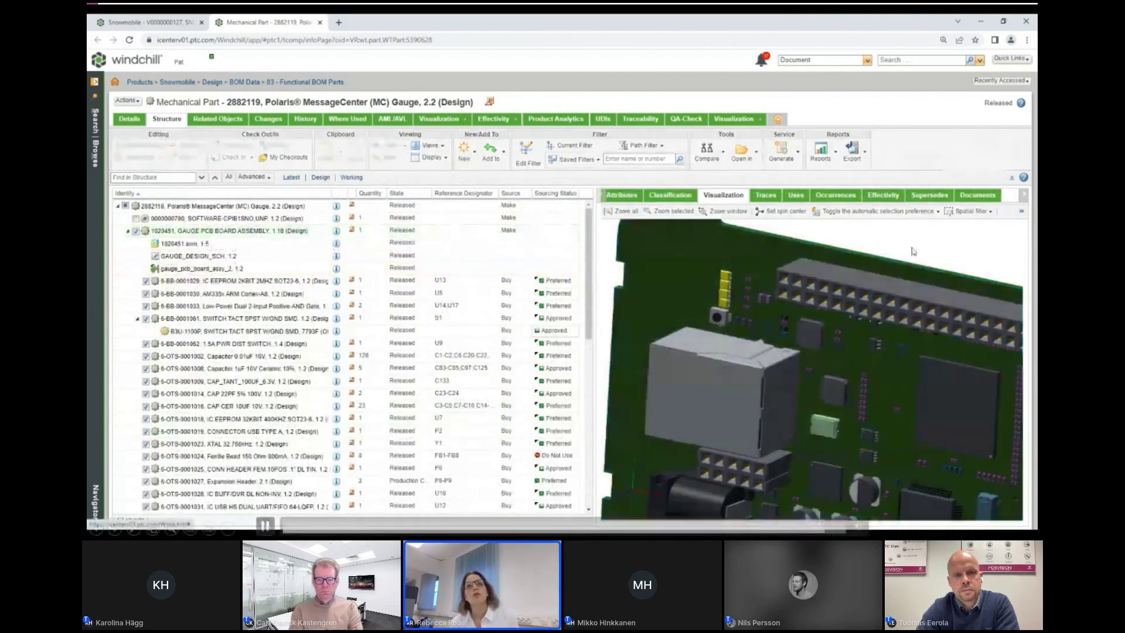
pyautogui.scroll(-5, 815, 386)
pyautogui.moveTo(816, 386); pyautogui.dragTo(716, 338, button='middle')
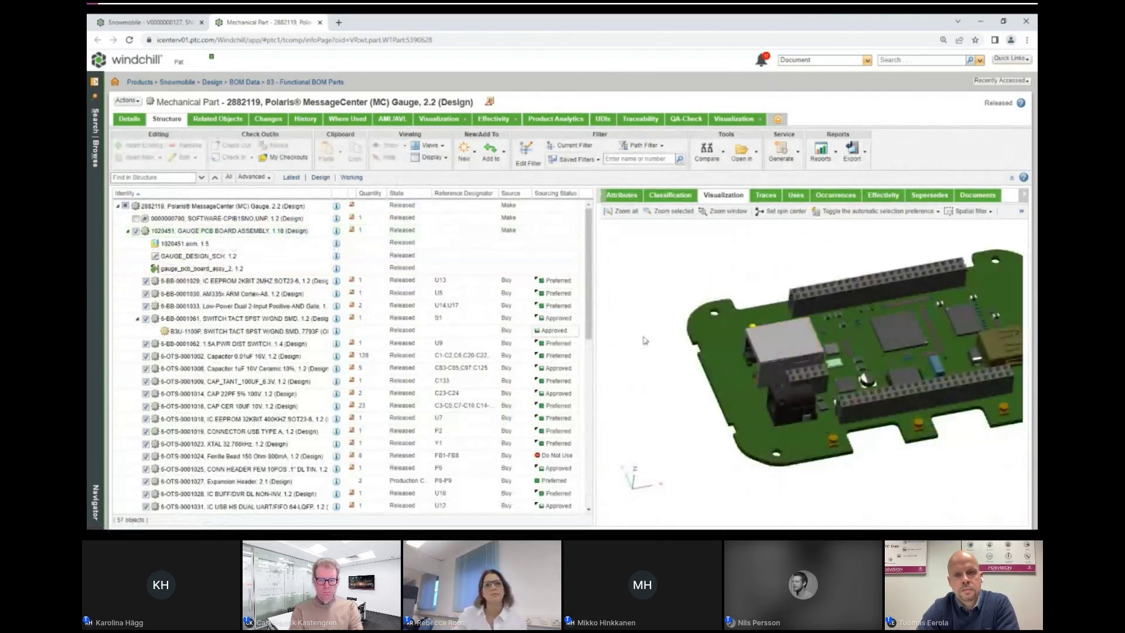
# Step: Switch to PDSVISION Search and examine the structure of part 1020451 on its Windchill page, closing that page when done
pyautogui.hotkey('ctrl', 'Tab')
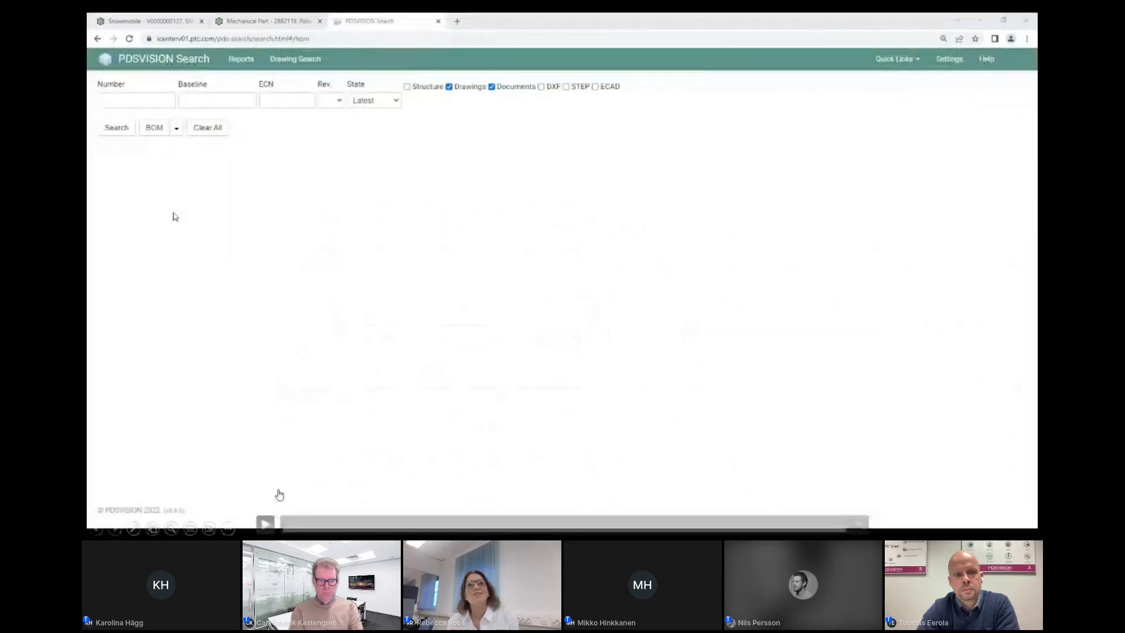
pyautogui.click(264, 523)
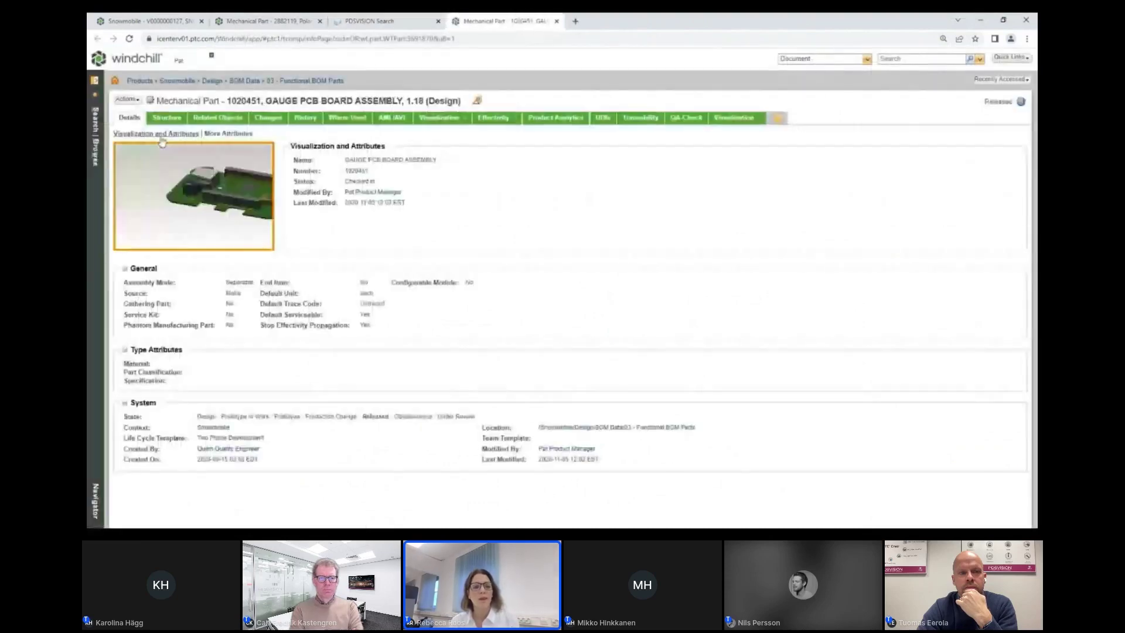
pyautogui.click(164, 123)
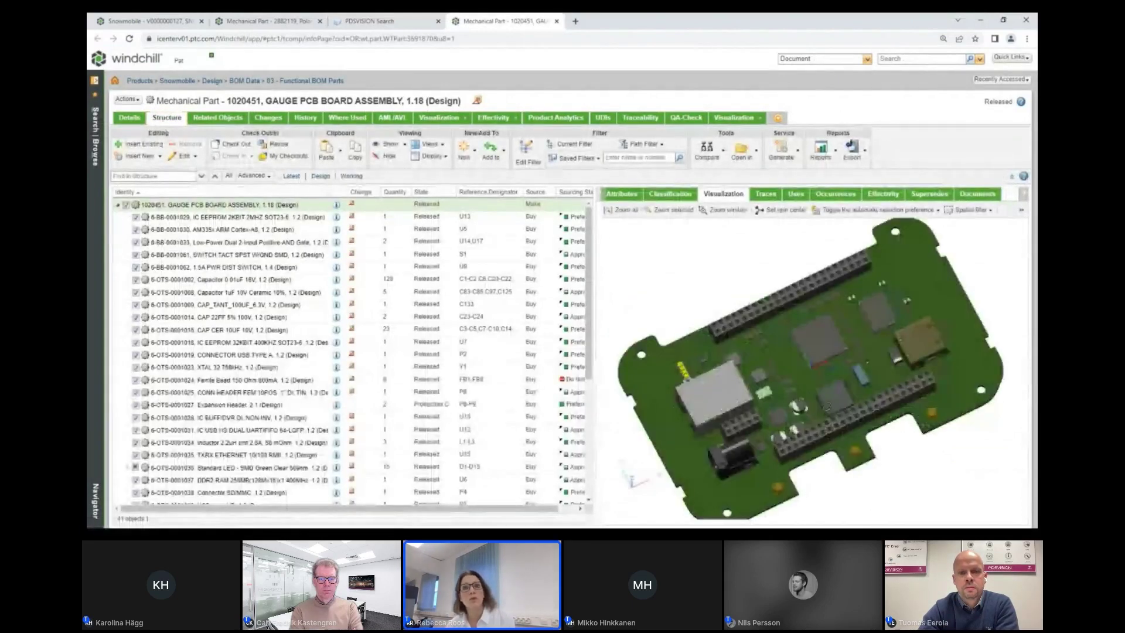
pyautogui.click(557, 21)
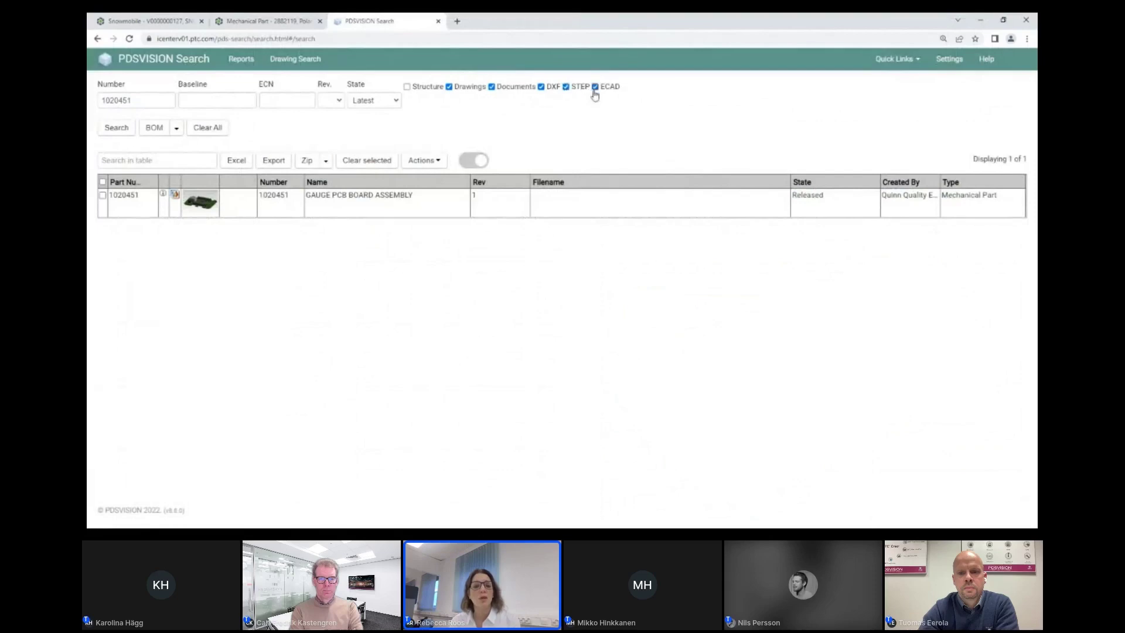
# Step: Generate the BOM for part 1020451 with its related files and turn on the PDF preview beside the table
pyautogui.click(166, 134)
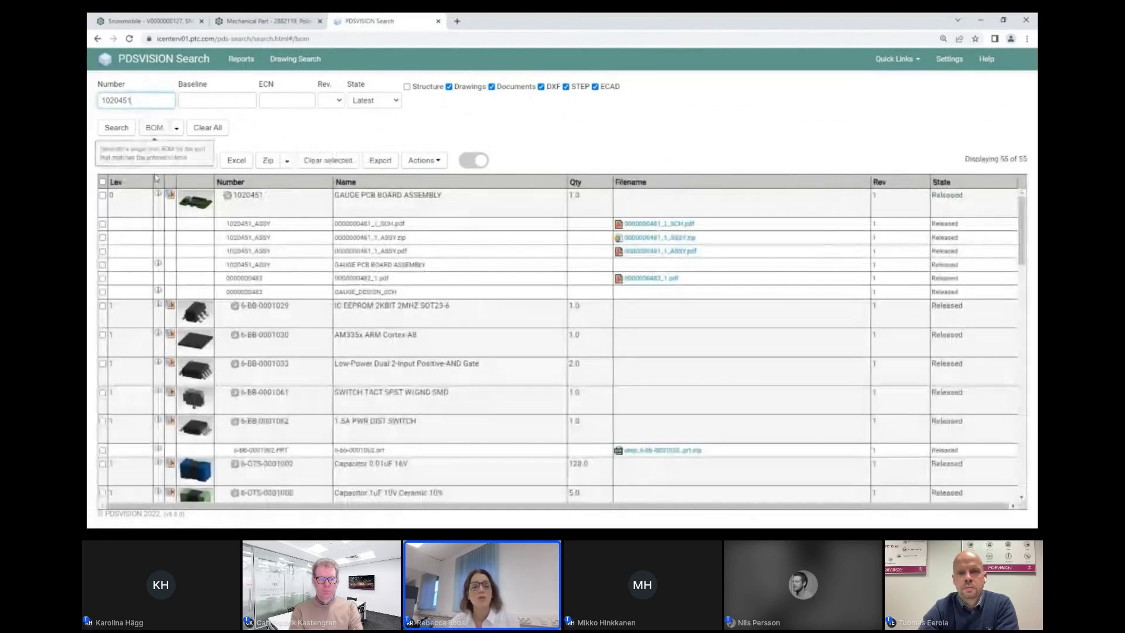
pyautogui.moveTo(1022, 235); pyautogui.dragTo(589, 128)
pyautogui.click(474, 160)
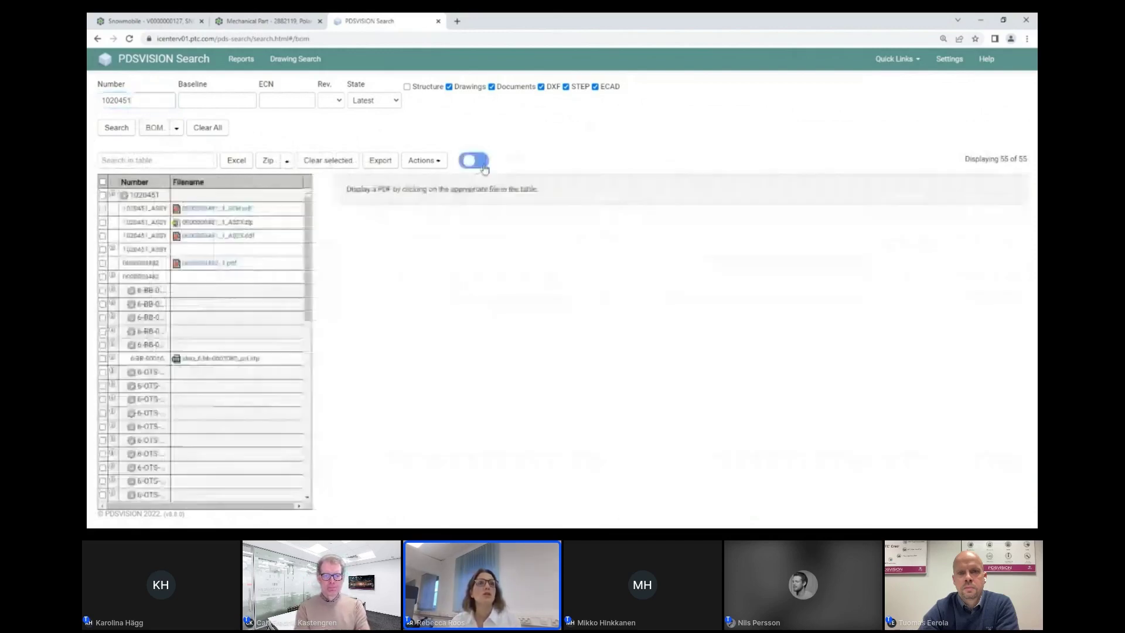
pyautogui.click(240, 209)
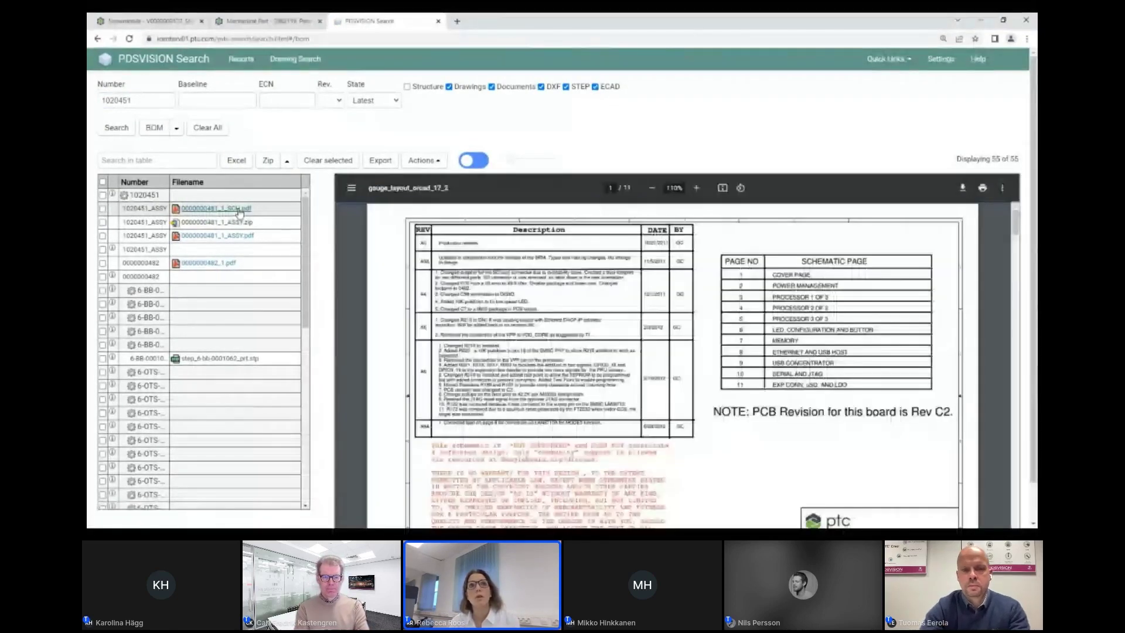
pyautogui.scroll(-10, 657, 370)
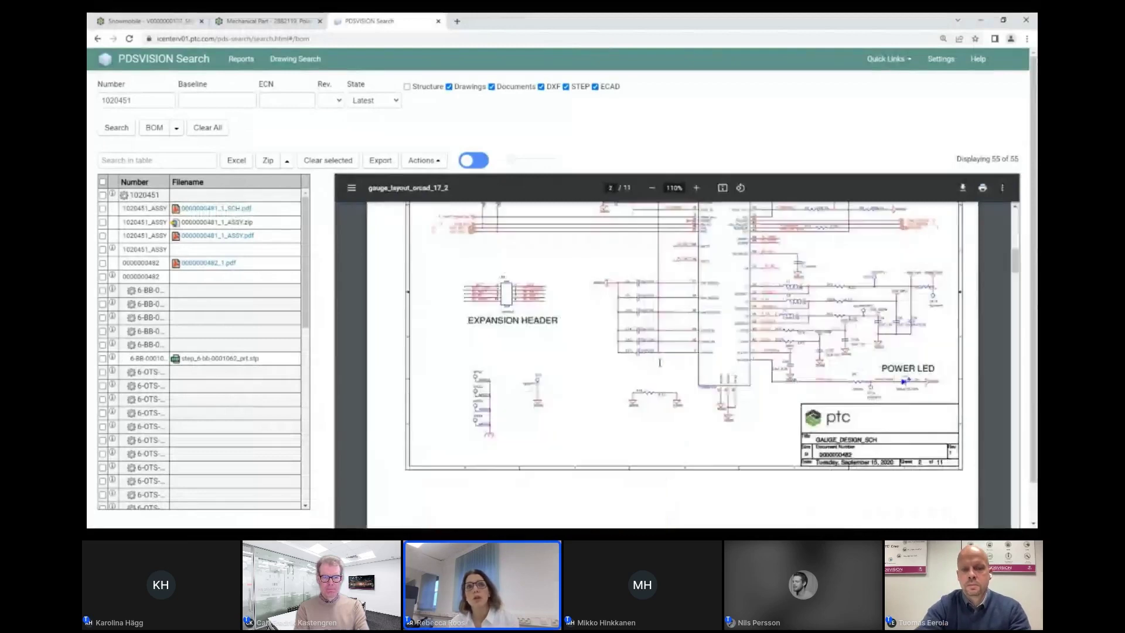
pyautogui.scroll(-4, 660, 362)
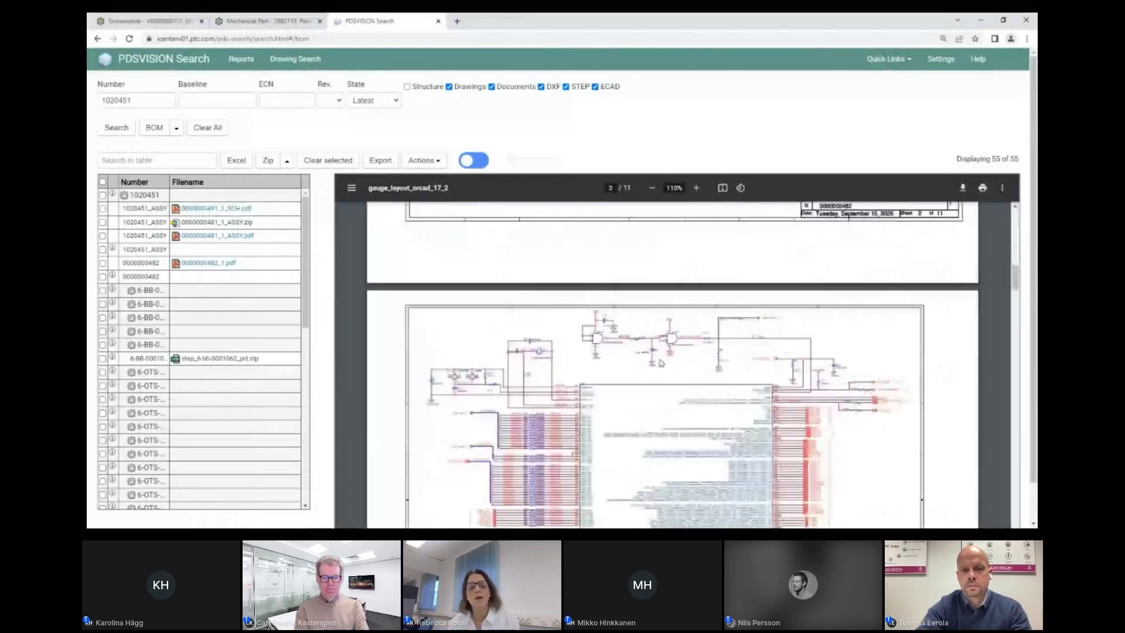
pyautogui.scroll(-7, 660, 363)
pyautogui.scroll(-3, 661, 359)
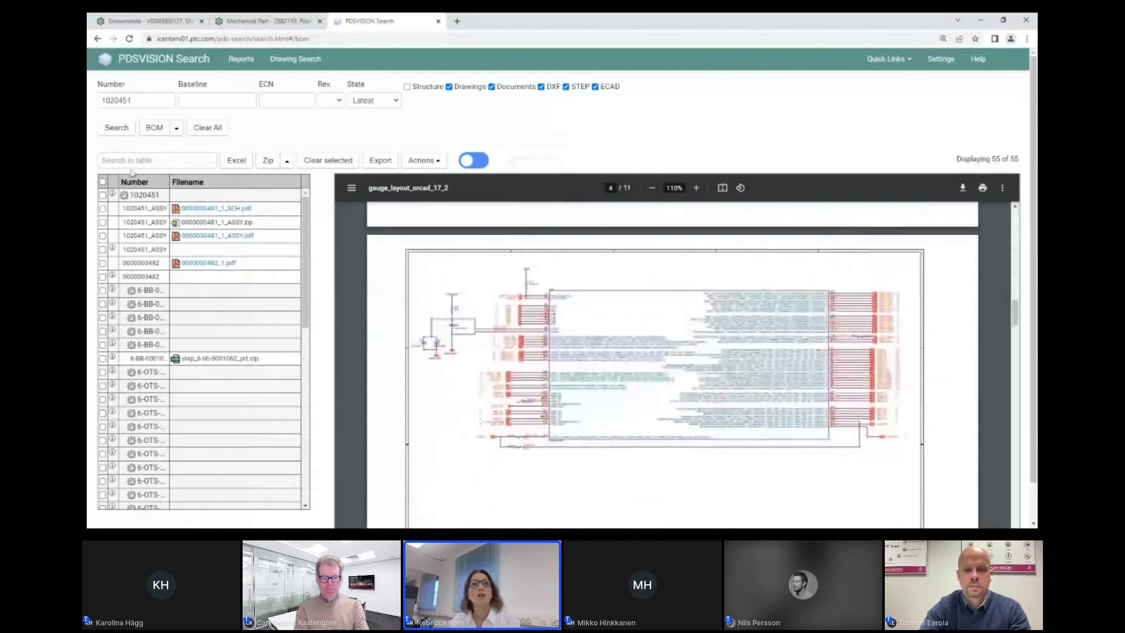
# Step: Download all files listed for part 1020451 as a zip, and look at the archive's contents before closing it
pyautogui.click(103, 183)
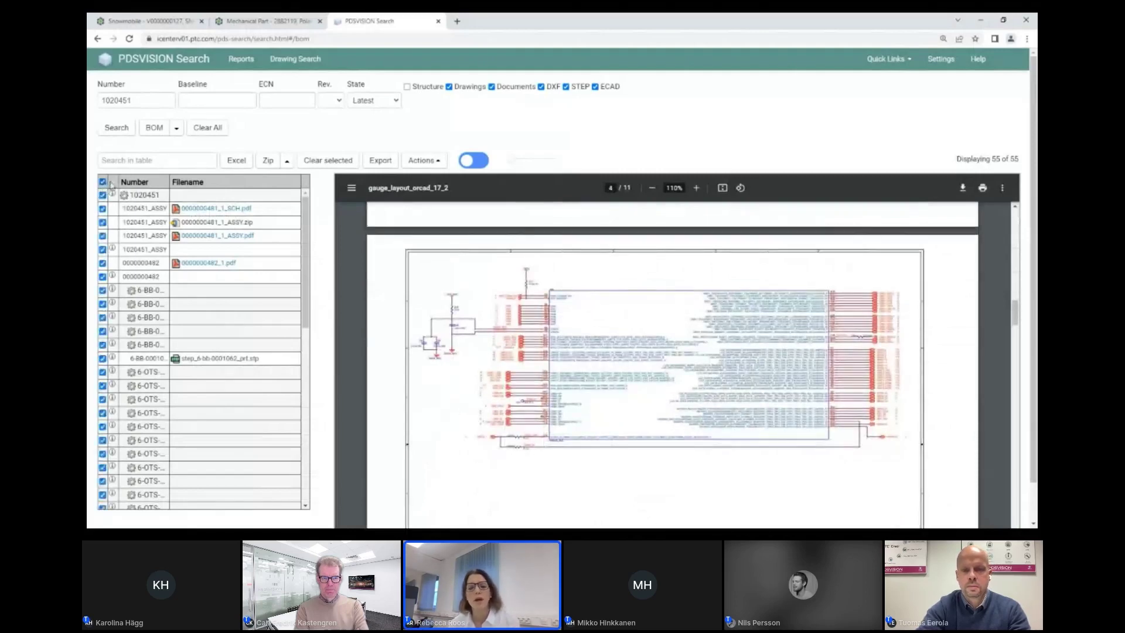
pyautogui.click(267, 161)
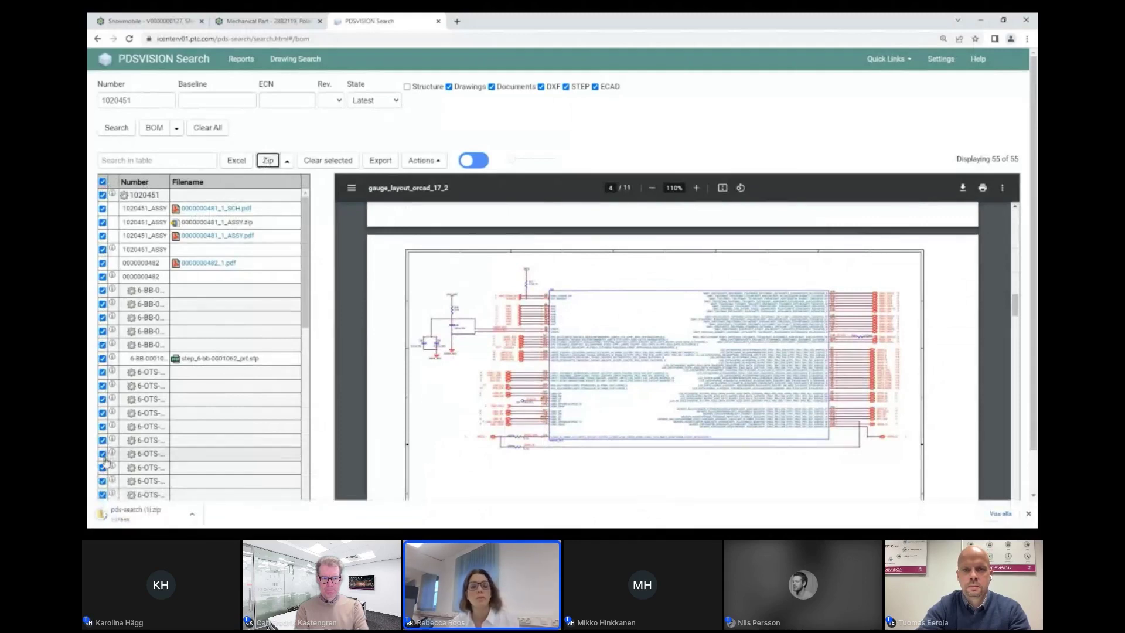
pyautogui.click(133, 514)
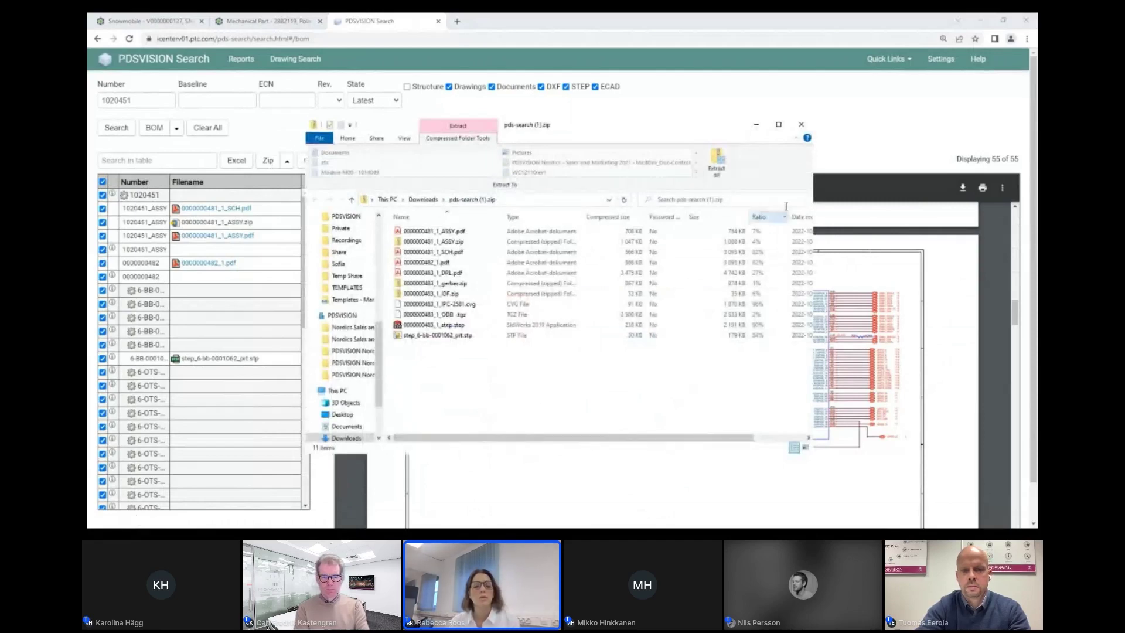
pyautogui.click(800, 125)
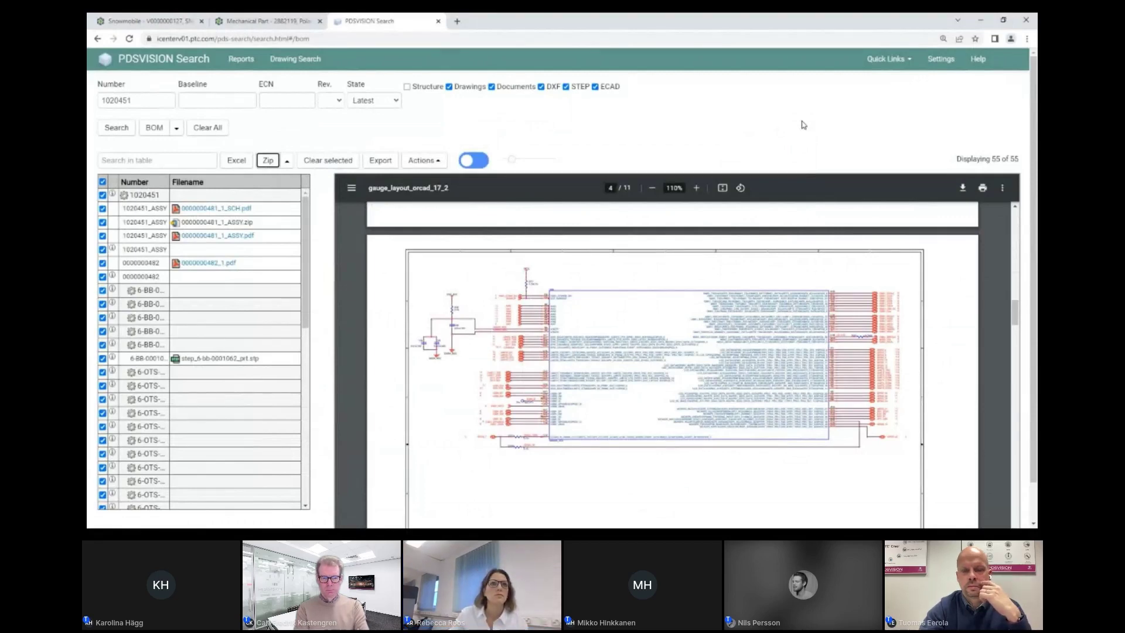
# Step: Clear the whole search for part 1020451 and get the number field ready for a new entry
pyautogui.click(207, 127)
pyautogui.click(119, 100)
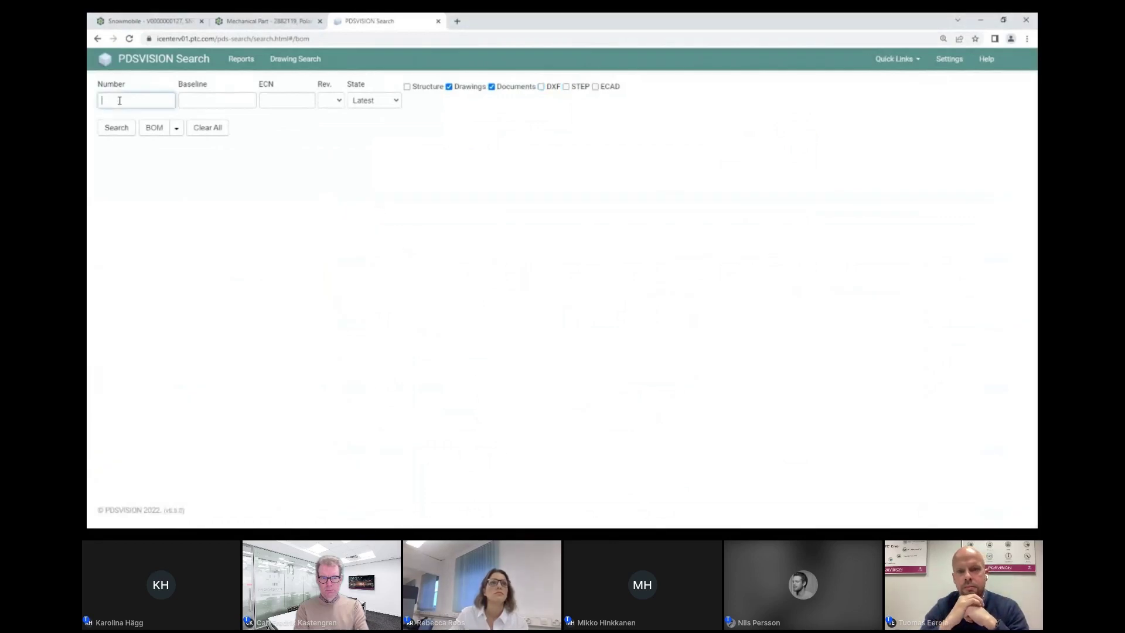
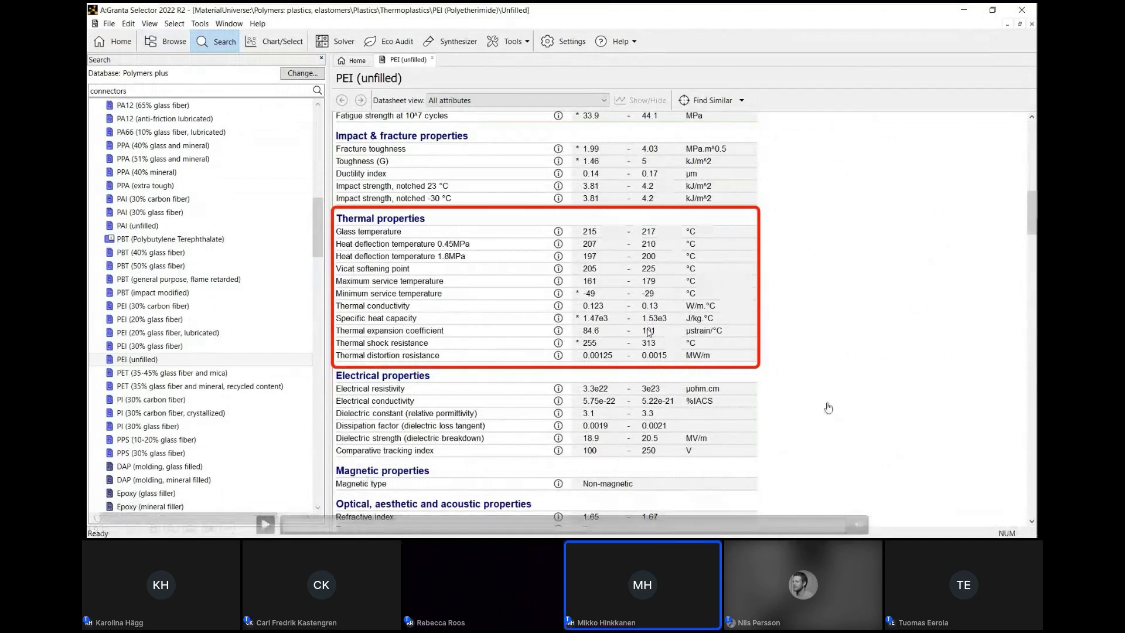
pyautogui.click(267, 523)
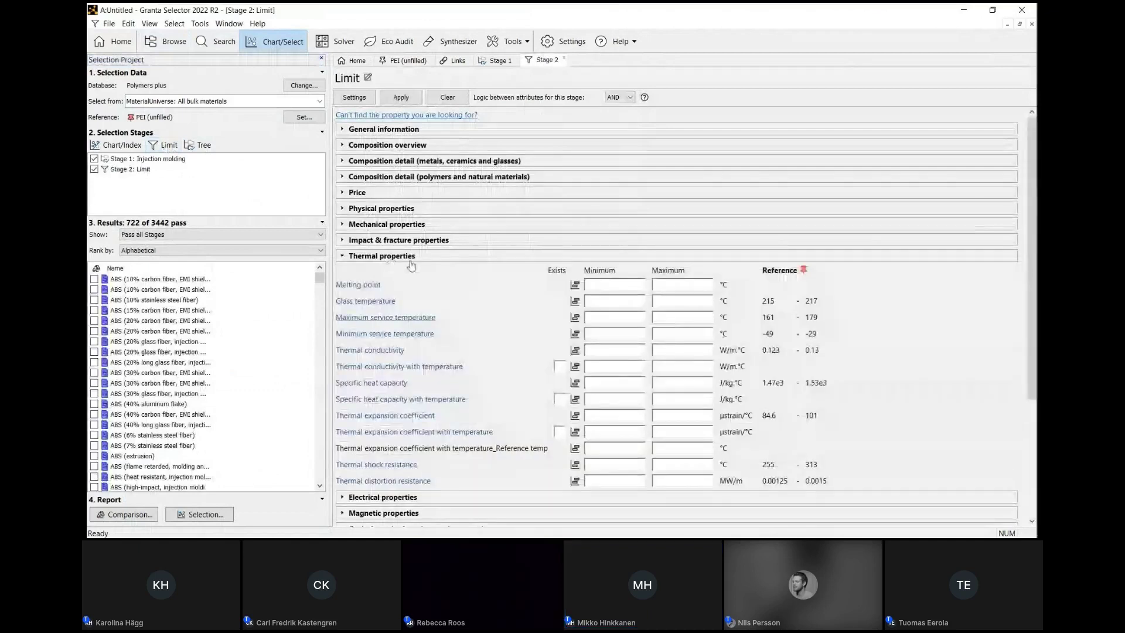
# Step: In Granta Selector's Stage 2 limits, set the minimum glass temperature to 200 °C and the maximum dielectric constant to 3.5
pyautogui.click(618, 306)
pyautogui.write('200')
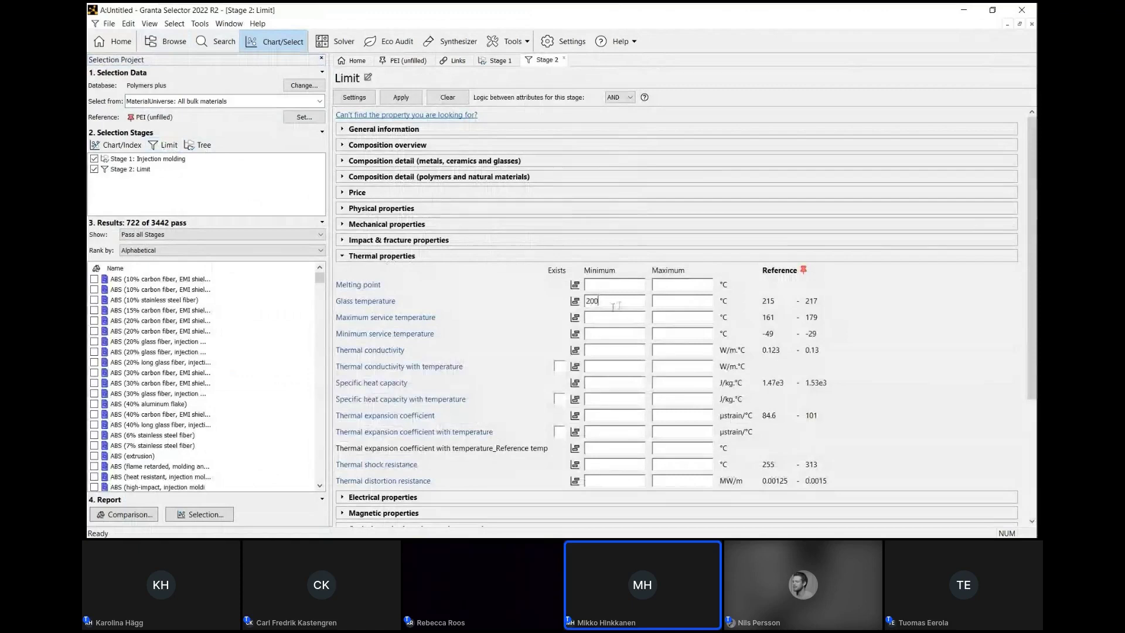
pyautogui.scroll(-3, 404, 381)
pyautogui.click(404, 380)
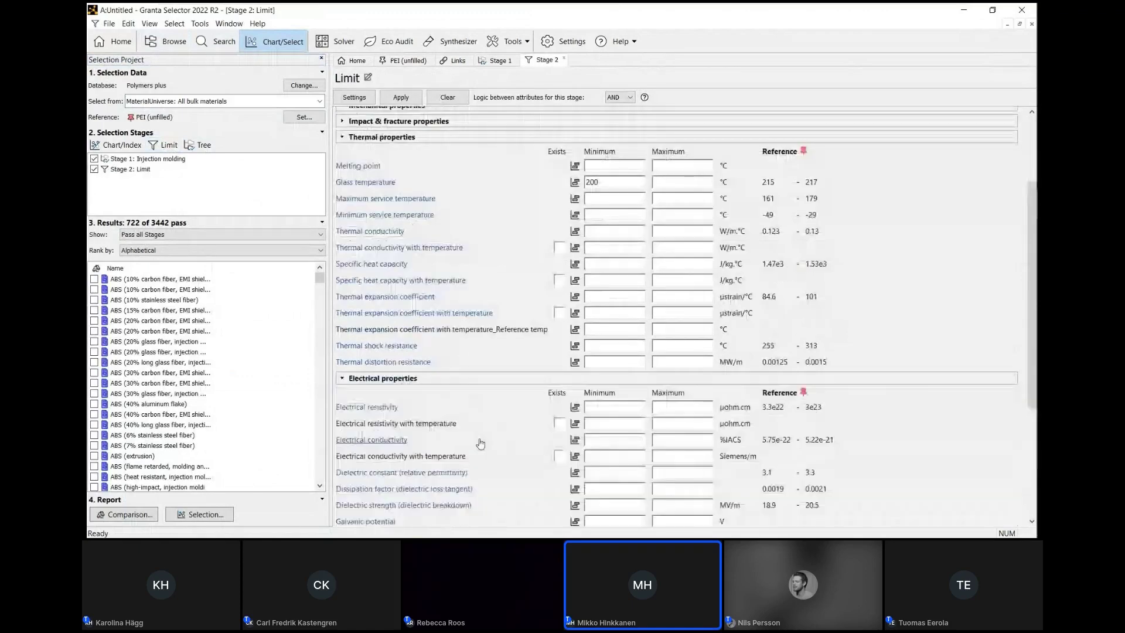
pyautogui.scroll(-1, 480, 443)
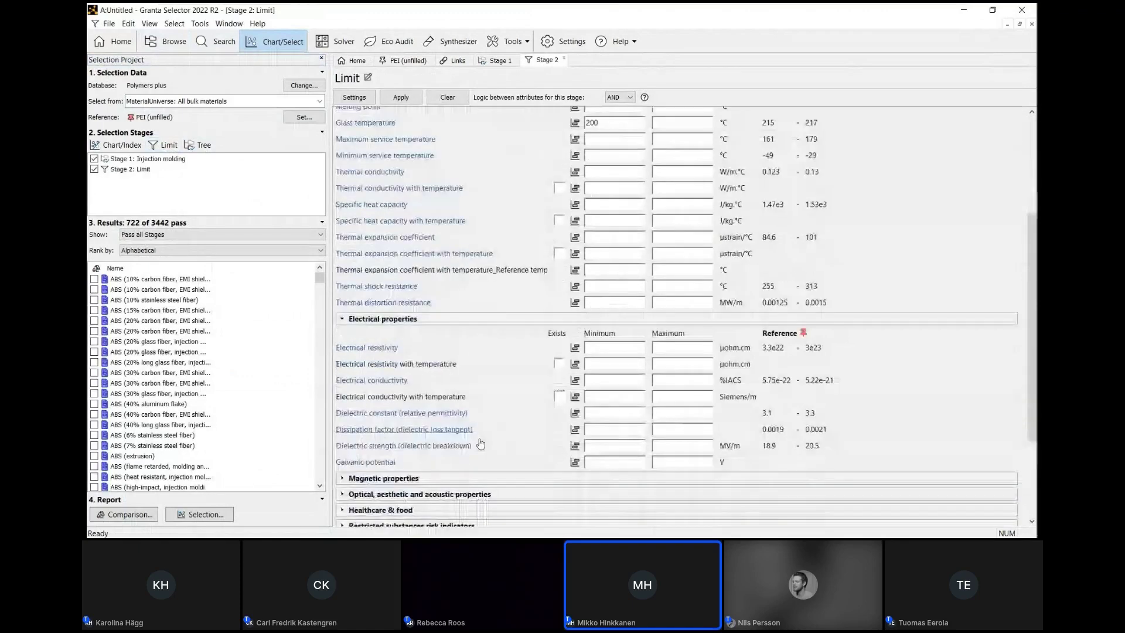
pyautogui.click(666, 411)
pyautogui.write('3.5')
# Step: Require RoHS 2 compliant grades, cap the REACH Candidate List and SIN List indicators at 0.1, and apply the limit stage
pyautogui.scroll(-3, 435, 393)
pyautogui.click(434, 389)
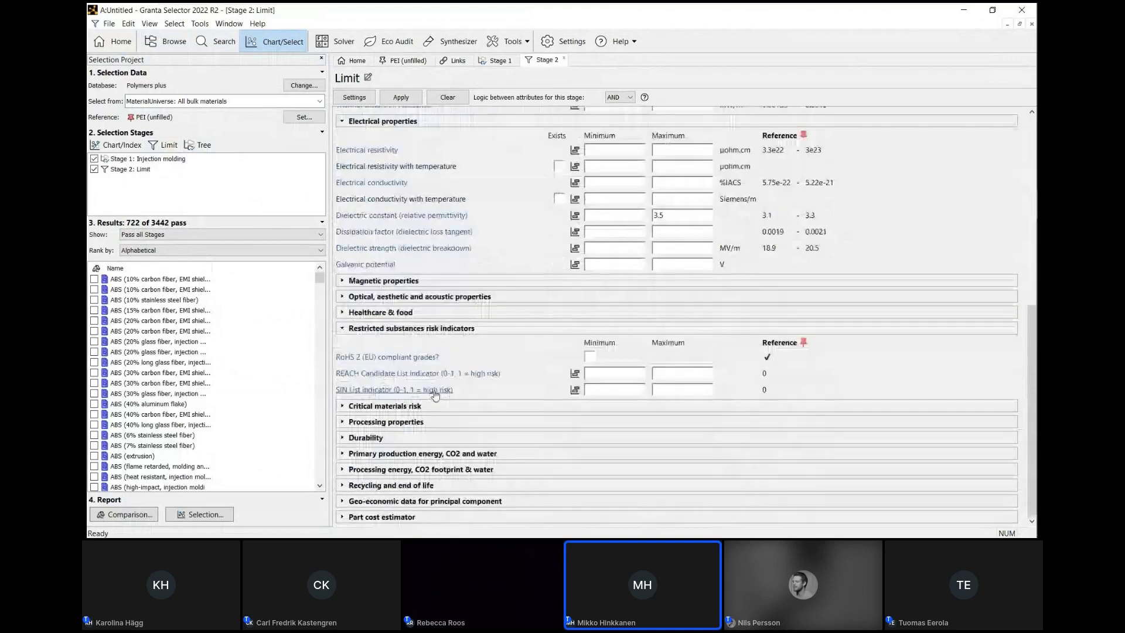
pyautogui.click(590, 356)
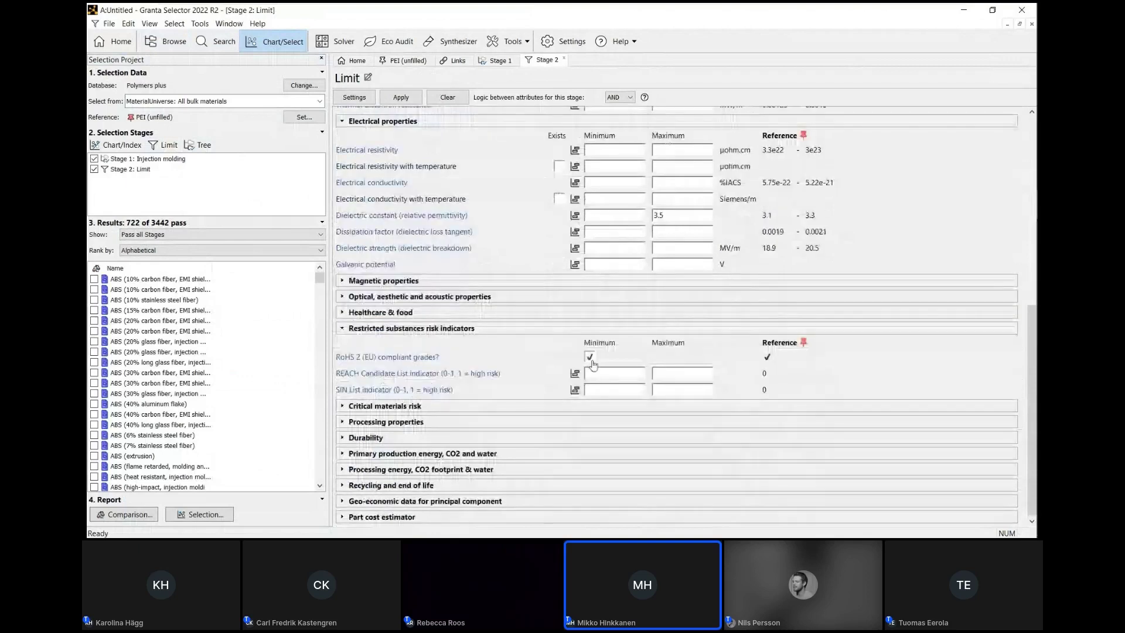
pyautogui.click(668, 374)
pyautogui.write('0.1')
pyautogui.click(676, 391)
pyautogui.write('0.1')
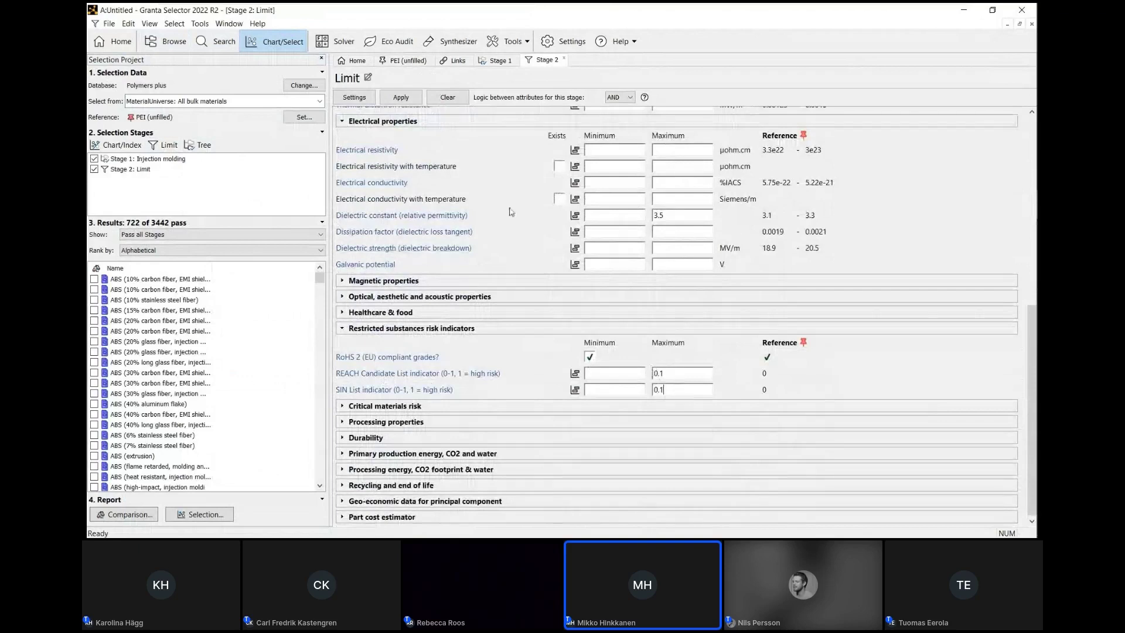
pyautogui.click(410, 100)
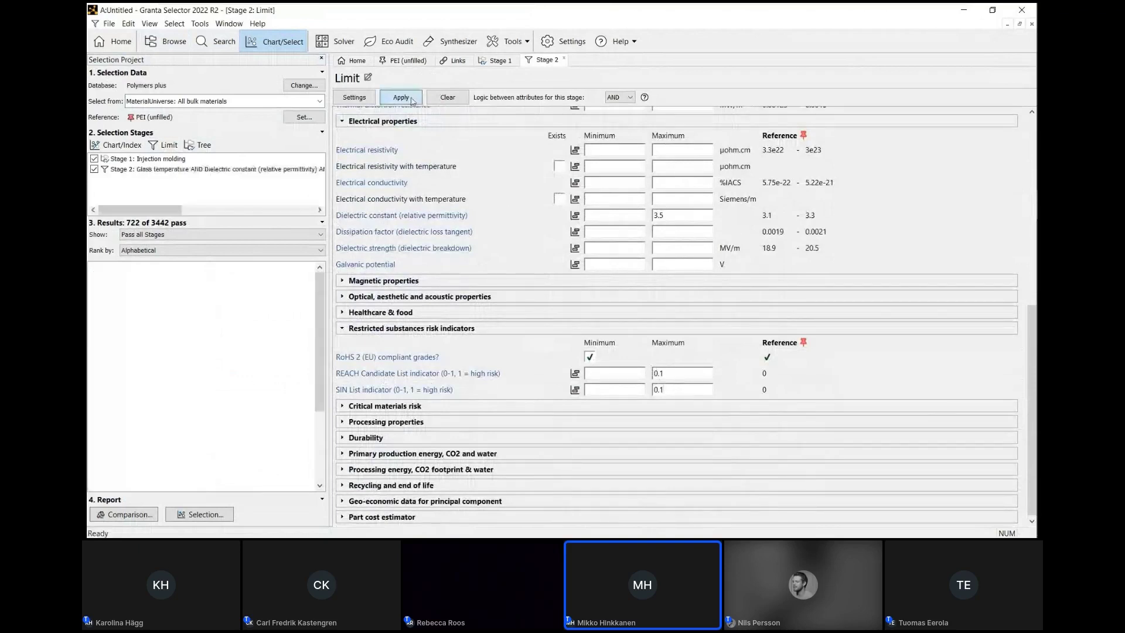
# Step: Start a new chart stage with Dielectric constant (relative permittivity) from the electrical properties on the Y-axis
pyautogui.click(124, 146)
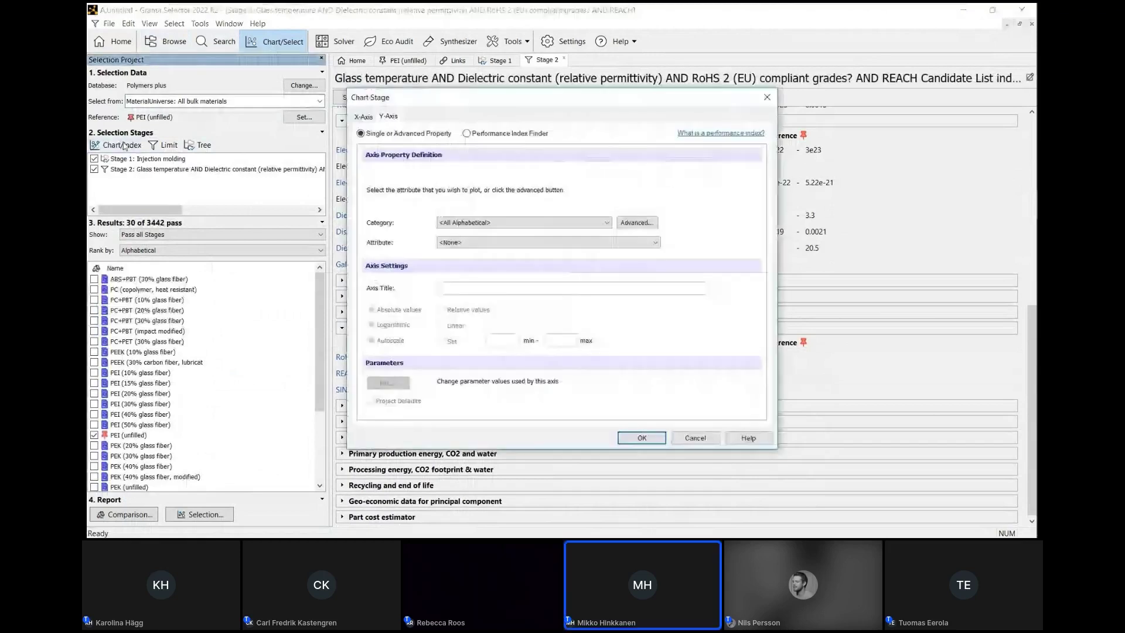
pyautogui.click(505, 227)
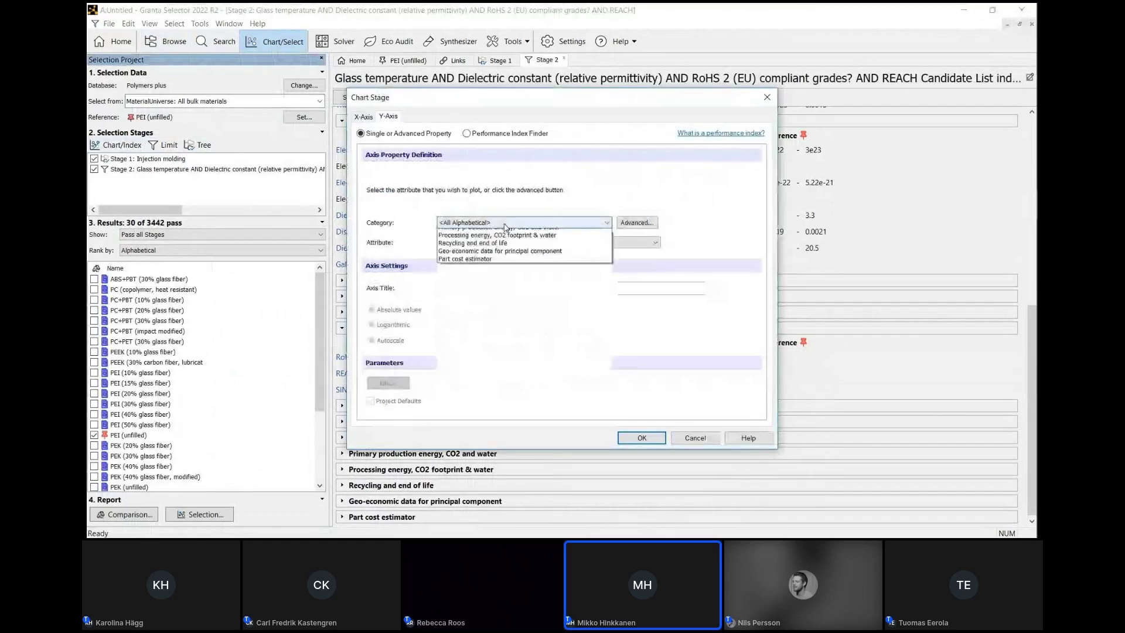
pyautogui.click(491, 290)
pyautogui.click(487, 243)
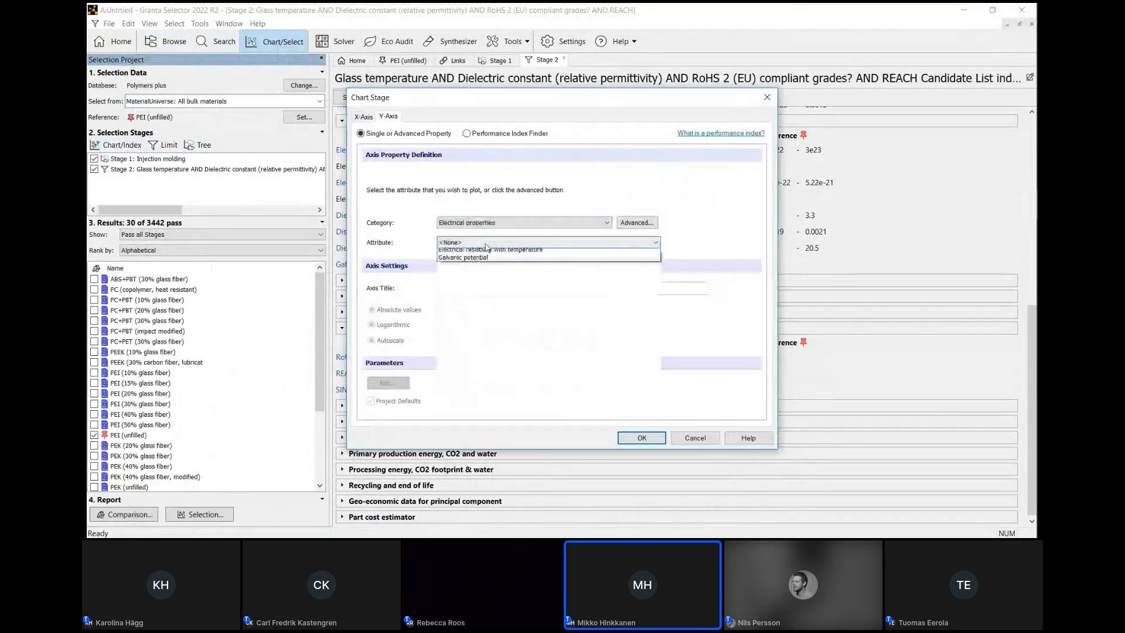
pyautogui.click(486, 251)
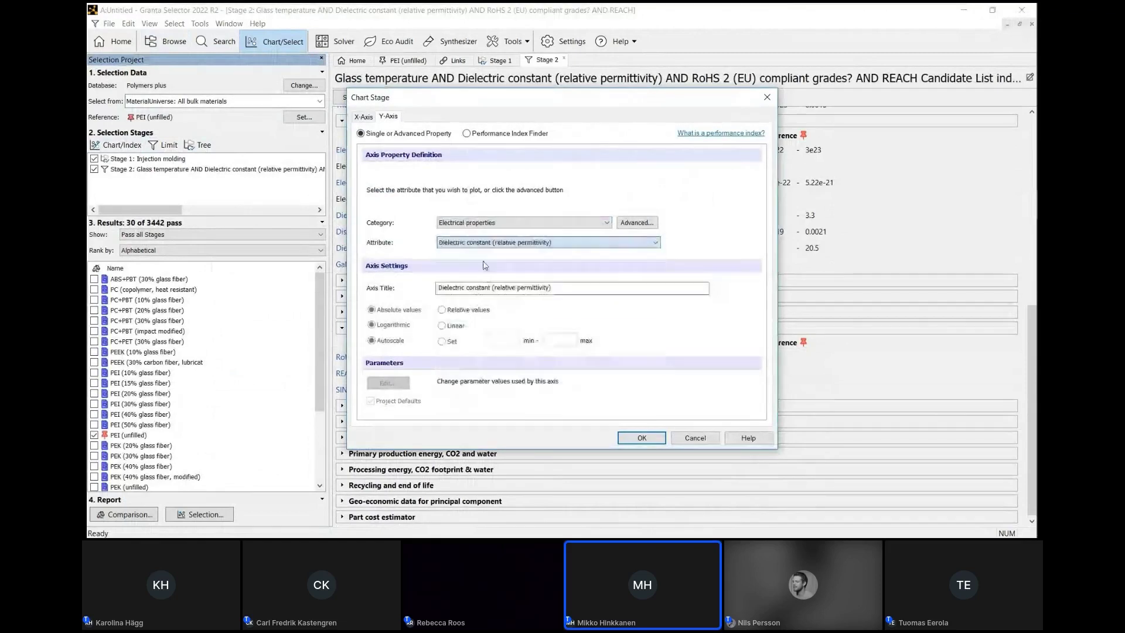
# Step: Plot Price per unit volume from the Price category on the X-axis and create the chart
pyautogui.click(364, 117)
pyautogui.click(485, 223)
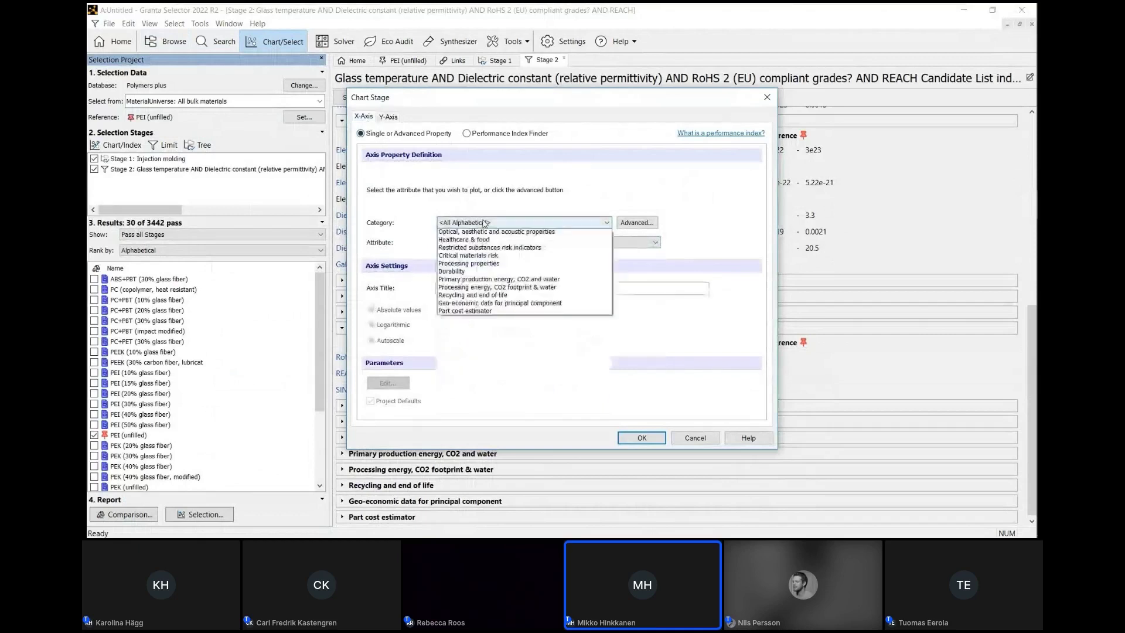
pyautogui.scroll(4, 484, 246)
pyautogui.click(468, 263)
pyautogui.click(486, 241)
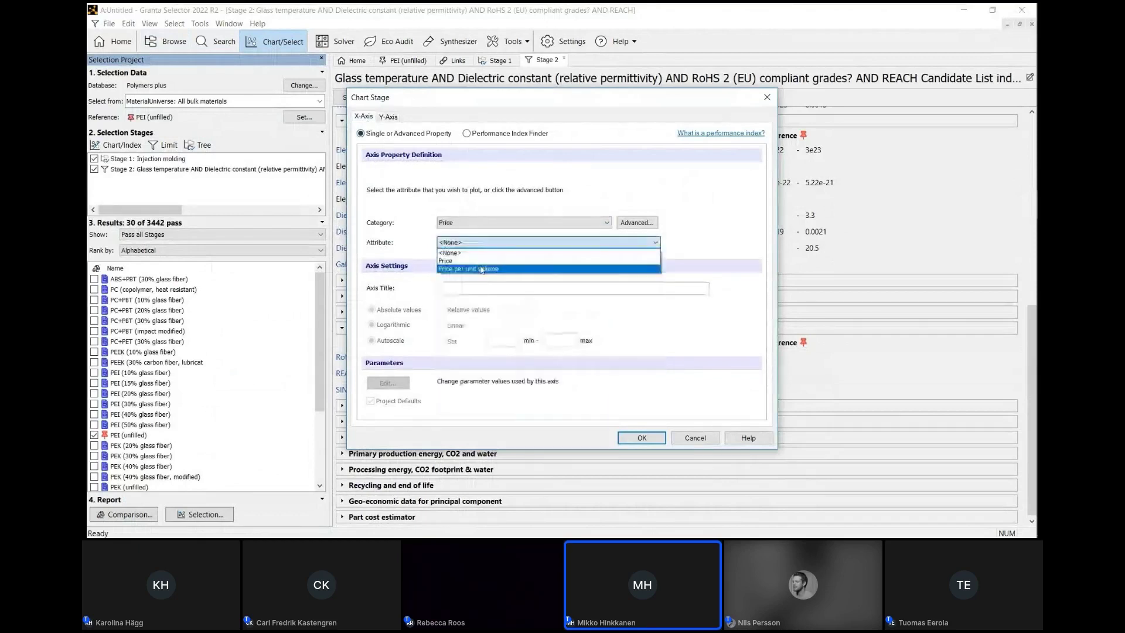
pyautogui.click(482, 261)
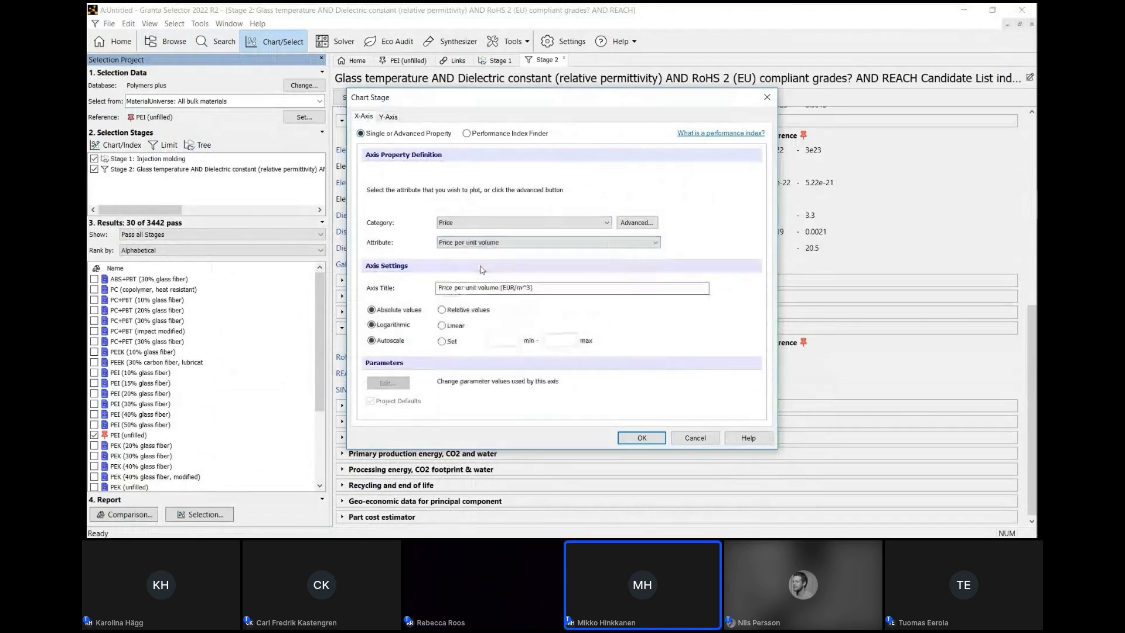
pyautogui.click(632, 440)
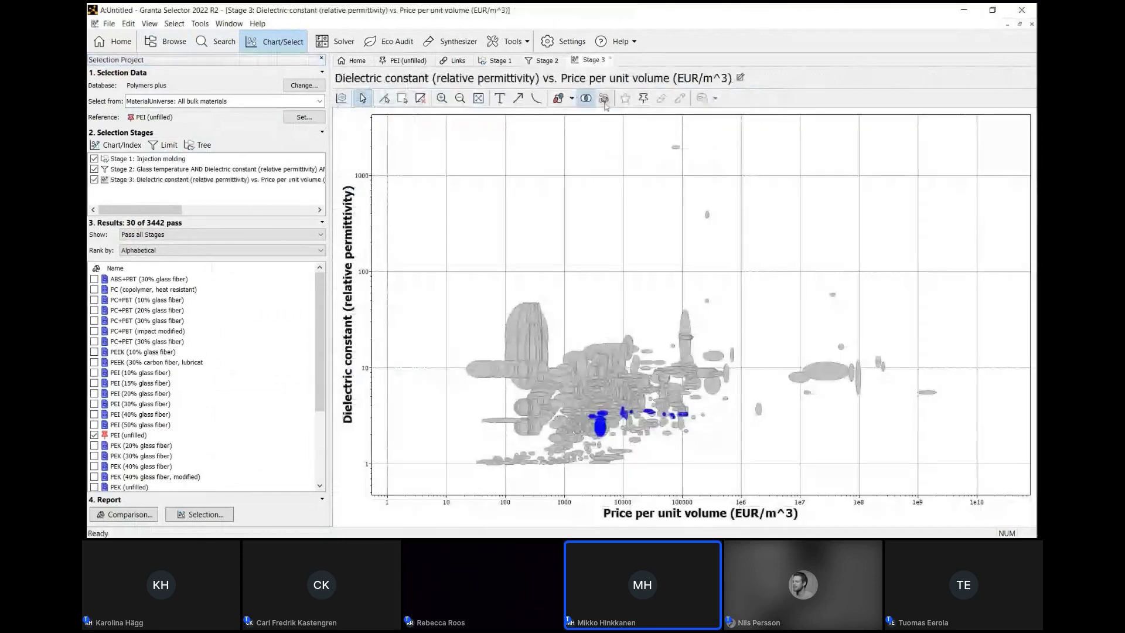
# Step: Hide the materials that fail the selection stages and fit the chart to the remaining bubbles
pyautogui.click(604, 99)
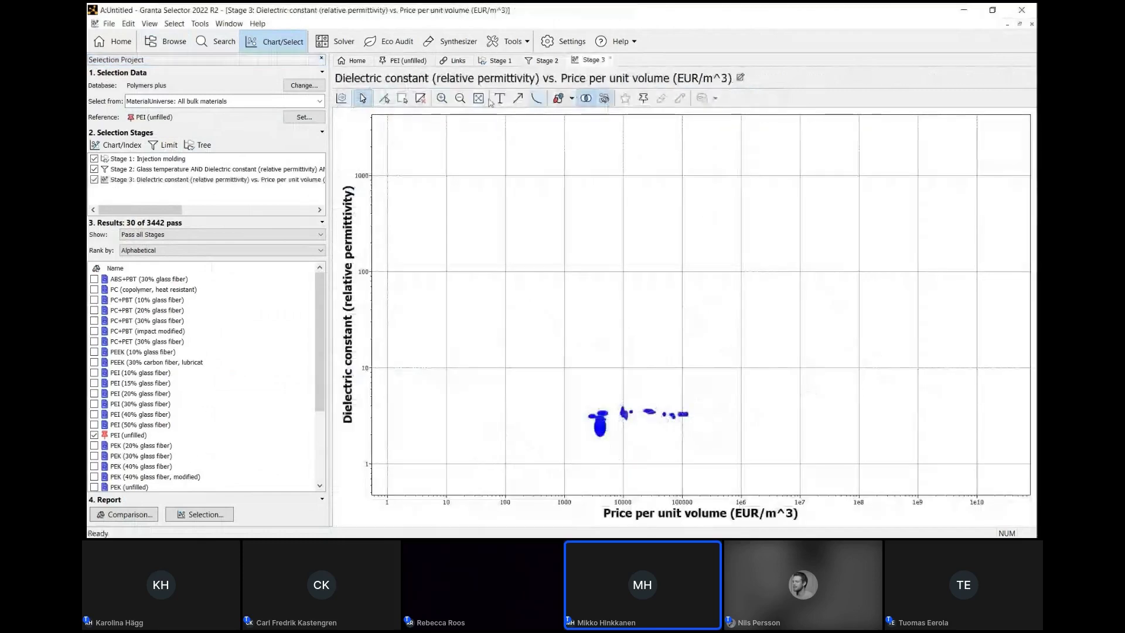
pyautogui.click(478, 98)
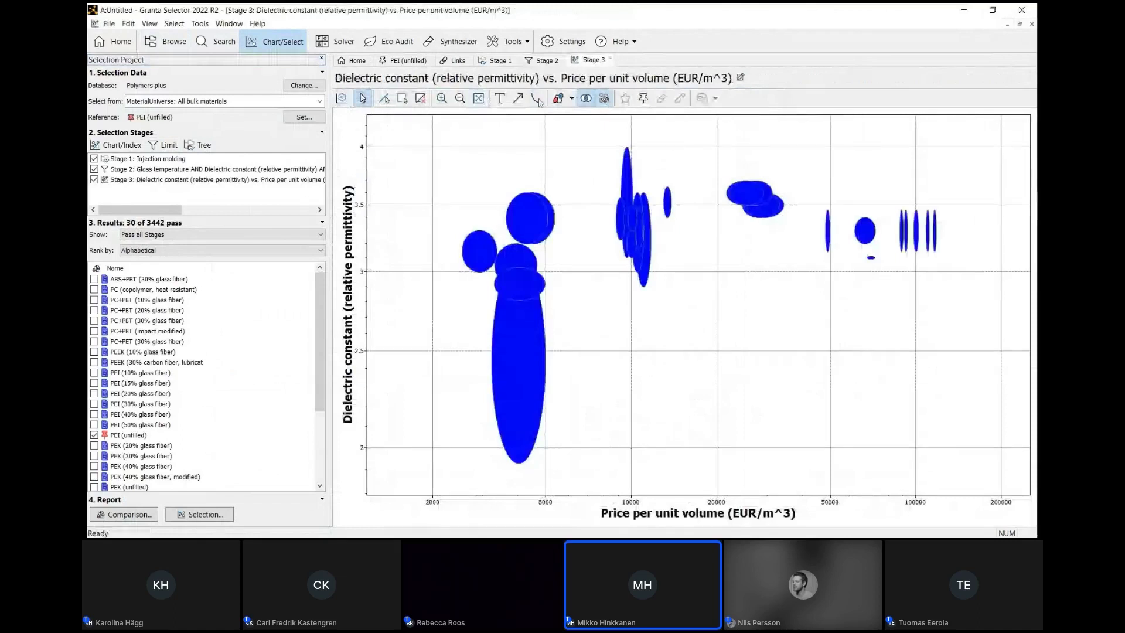
# Step: Label PEI (unfilled) and the cheaper PC, PC+PBT, ABS+PBT and PC+PET materials on the chart, placing the labels clear of the bubbles
pyautogui.click(636, 218)
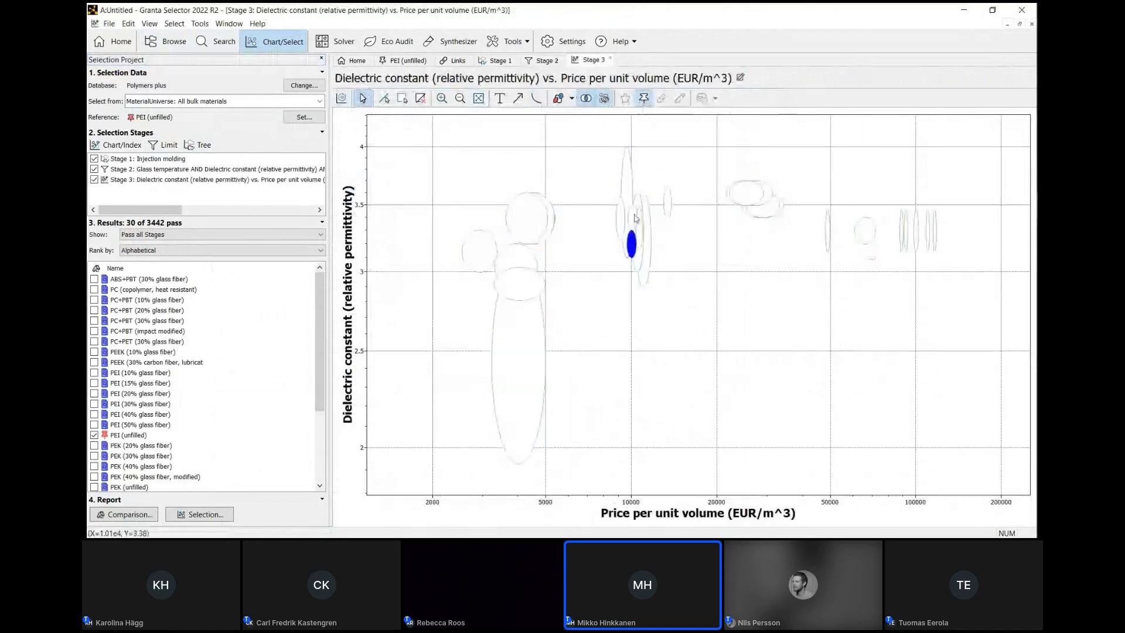
pyautogui.click(634, 216)
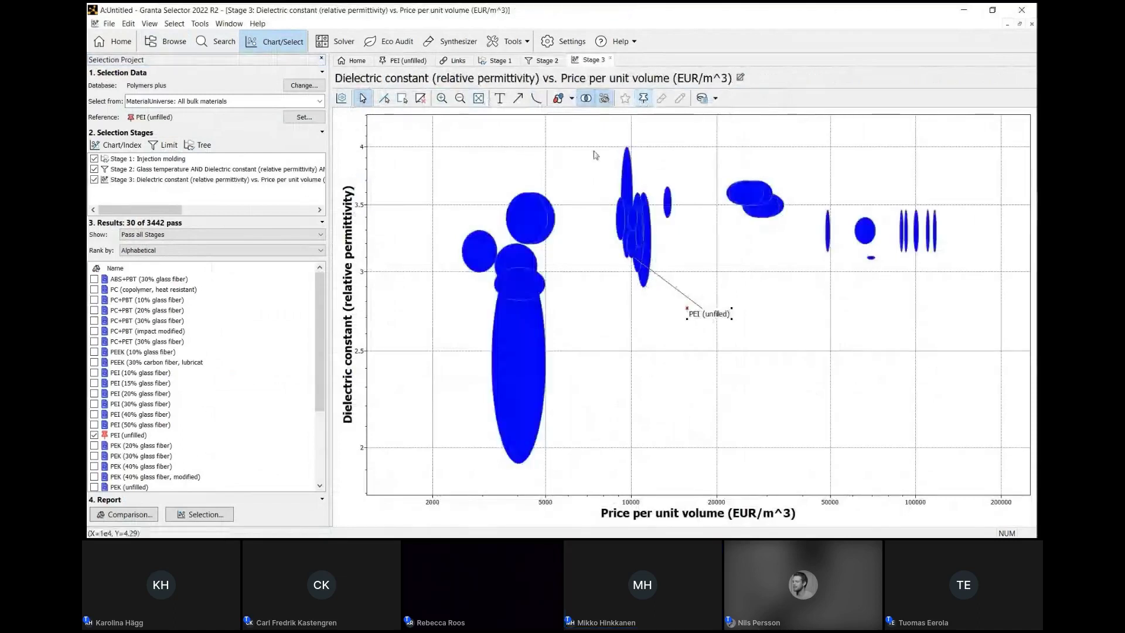
pyautogui.click(522, 388)
pyautogui.moveTo(521, 389); pyautogui.dragTo(611, 424)
pyautogui.click(516, 266)
pyautogui.moveTo(516, 267); pyautogui.dragTo(621, 363)
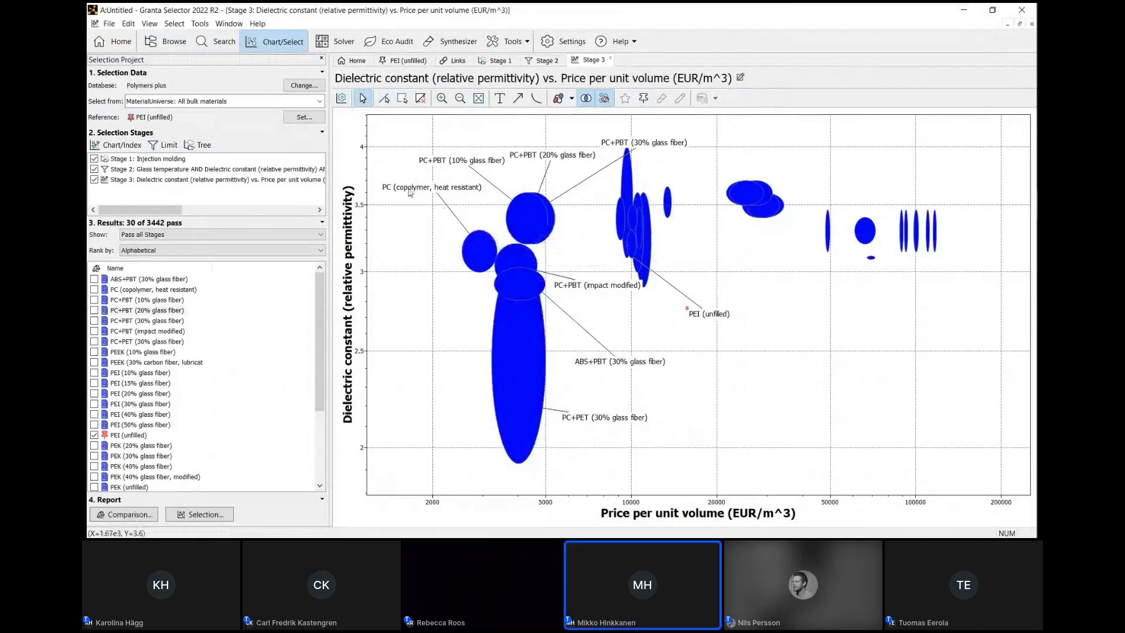
# Step: Generate a comparison of PEI (unfilled) with PC (copolymer, heat resistant) and PC+PBT with 10%, 20% and 30% glass fiber
pyautogui.moveTo(410, 192)
pyautogui.click(95, 289)
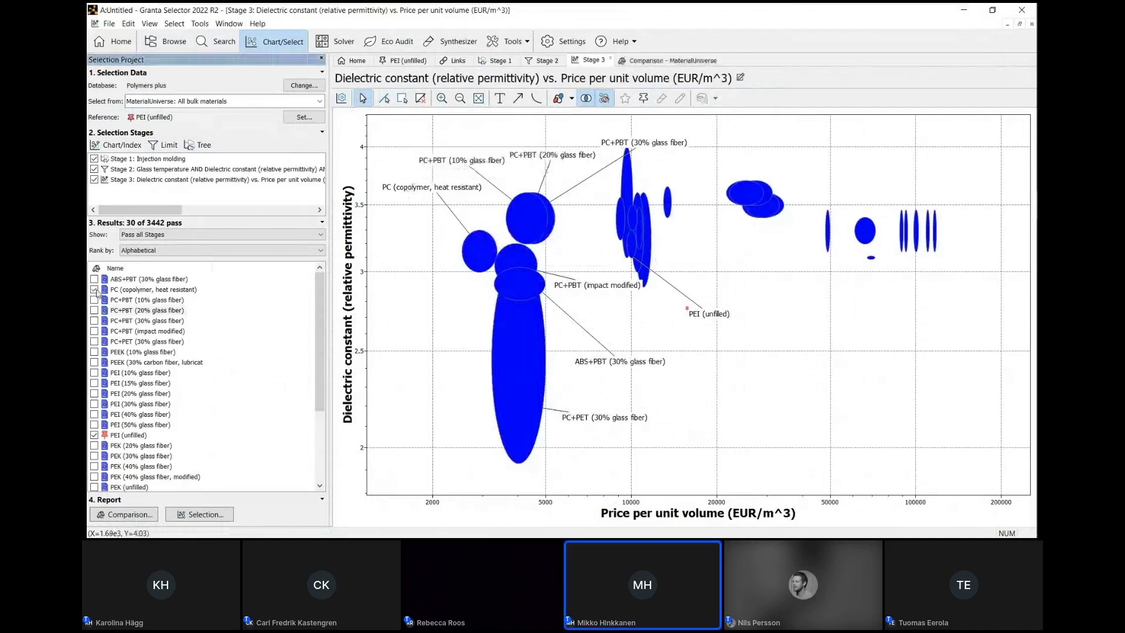
pyautogui.click(95, 299)
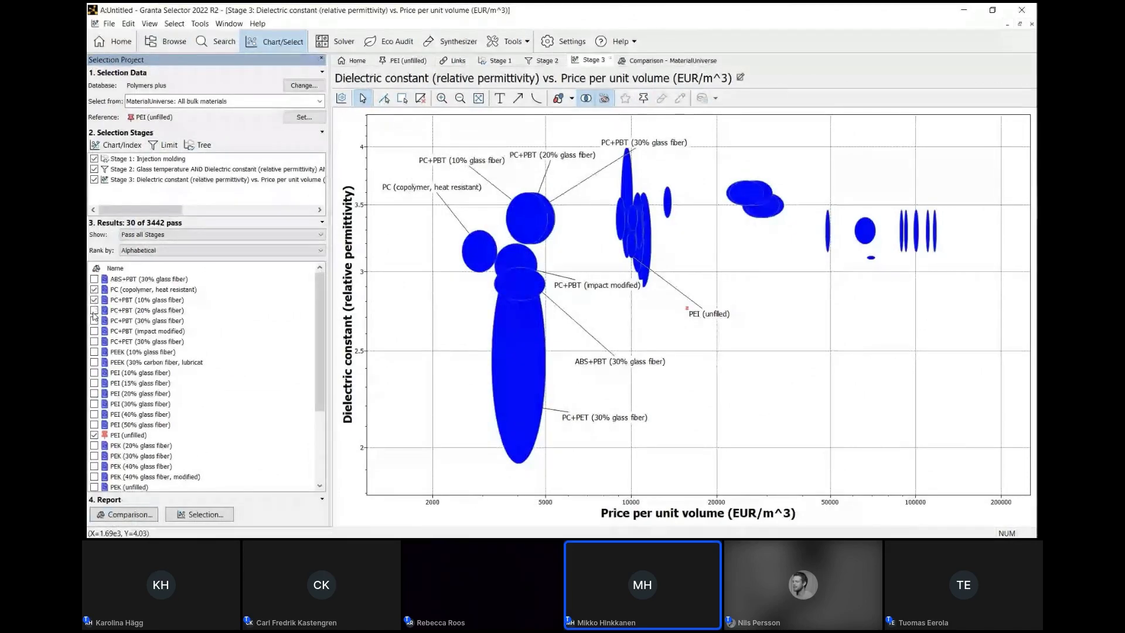
pyautogui.click(94, 310)
pyautogui.click(94, 320)
pyautogui.click(140, 516)
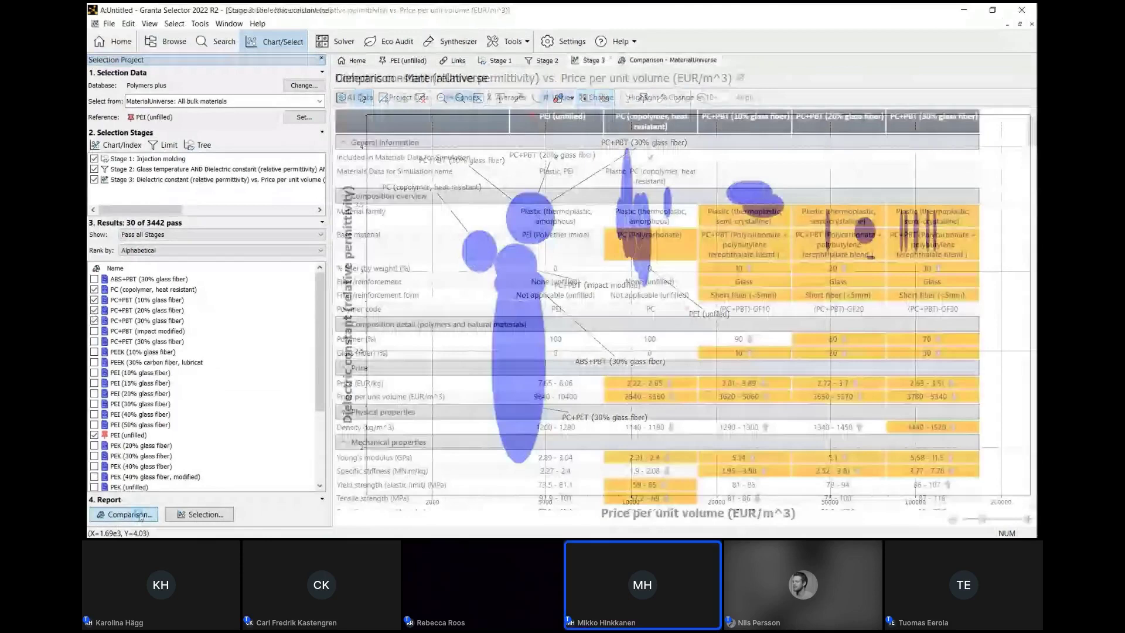
# Step: Examine the price, mechanical, thermal, durability and CO2 rows of the comparison, and open the datasheet of PC (copolymer, heat resistant)
pyautogui.scroll(-10, 564, 293)
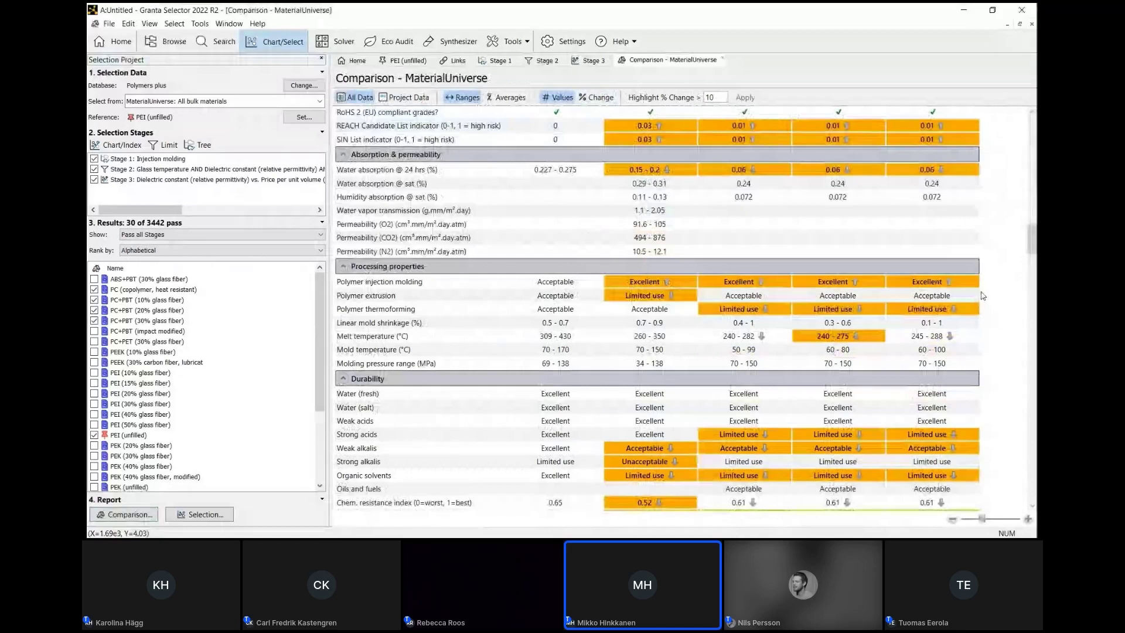
pyautogui.scroll(-5, 983, 296)
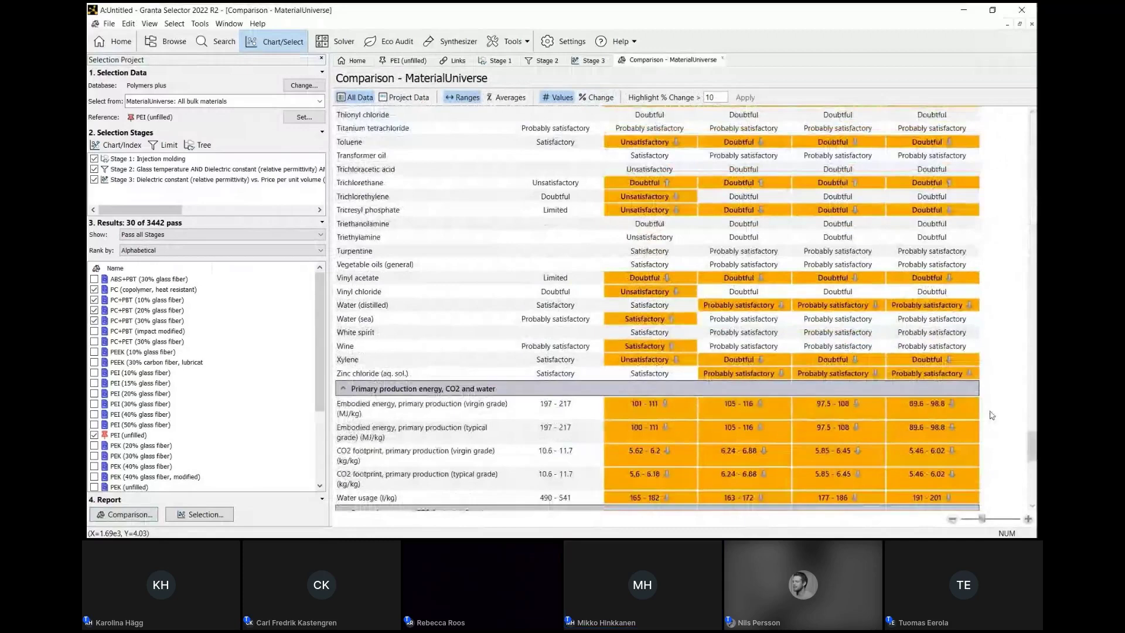
pyautogui.scroll(15, 600, 270)
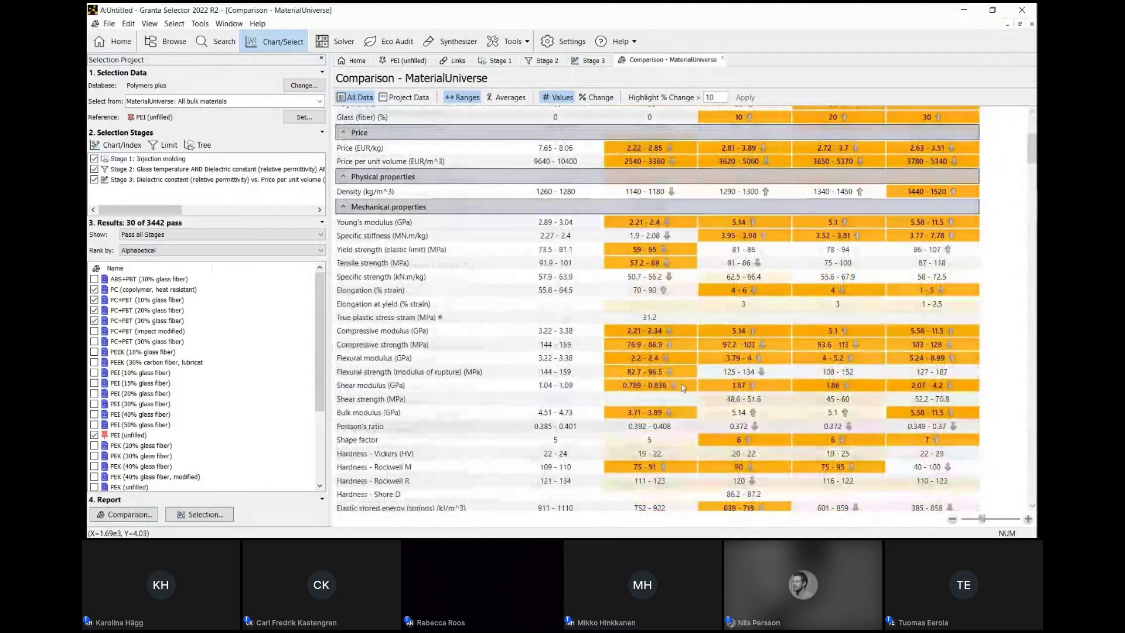
pyautogui.scroll(-10, 582, 312)
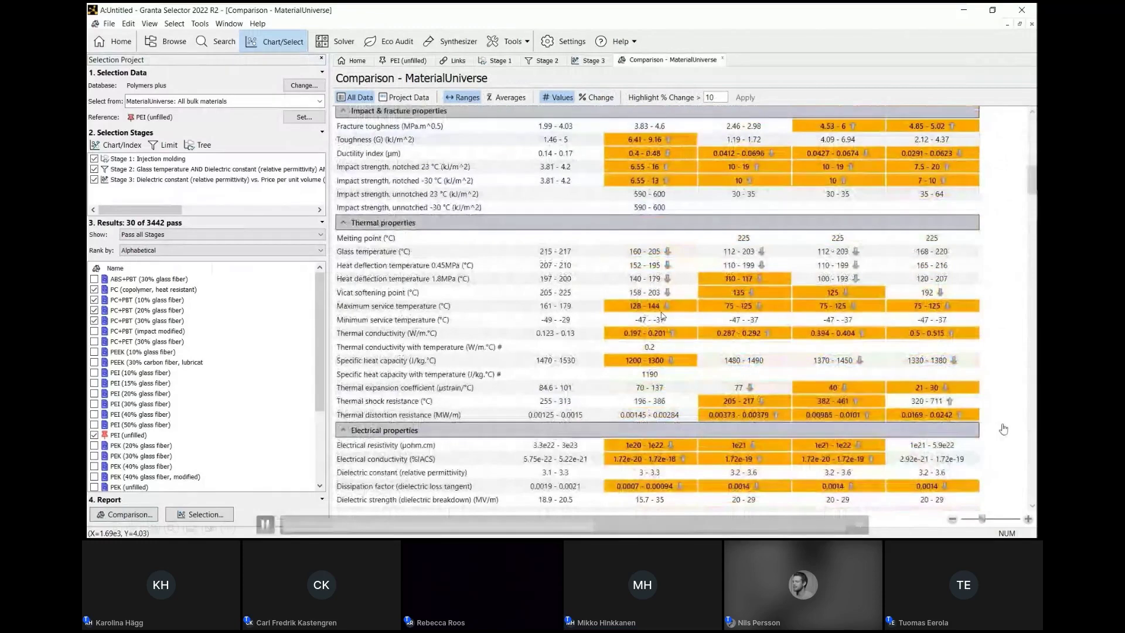
pyautogui.rightClick(187, 291)
pyautogui.click(268, 23)
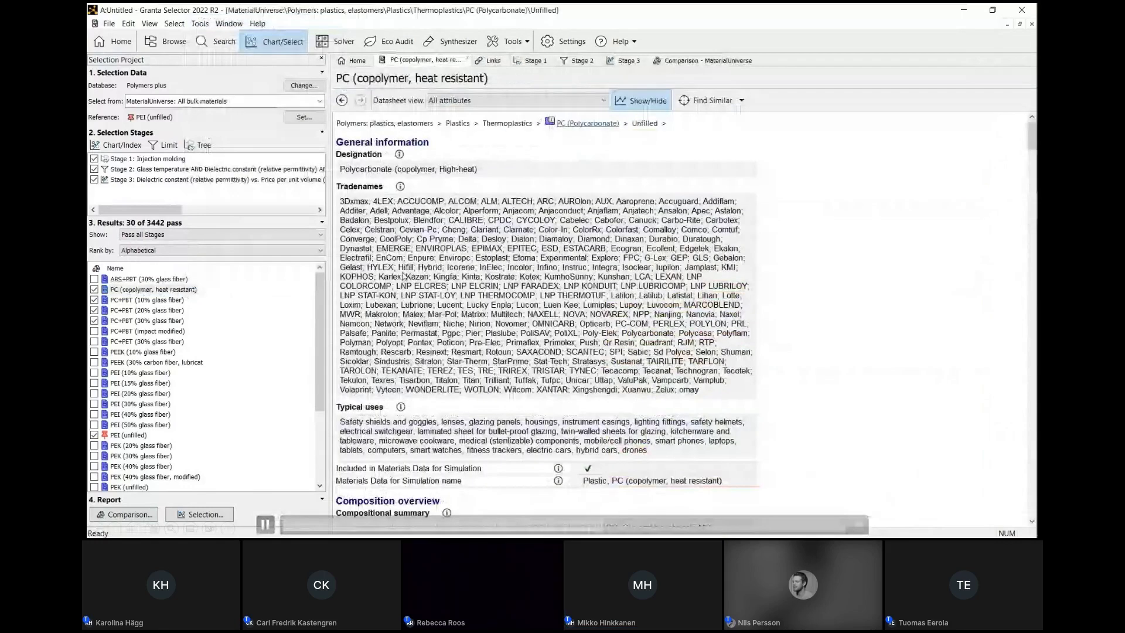
# Step: Examine the composition, price and mechanical data of PC (copolymer, heat resistant) and the simulation programs it can be exported to
pyautogui.scroll(-8, 410, 234)
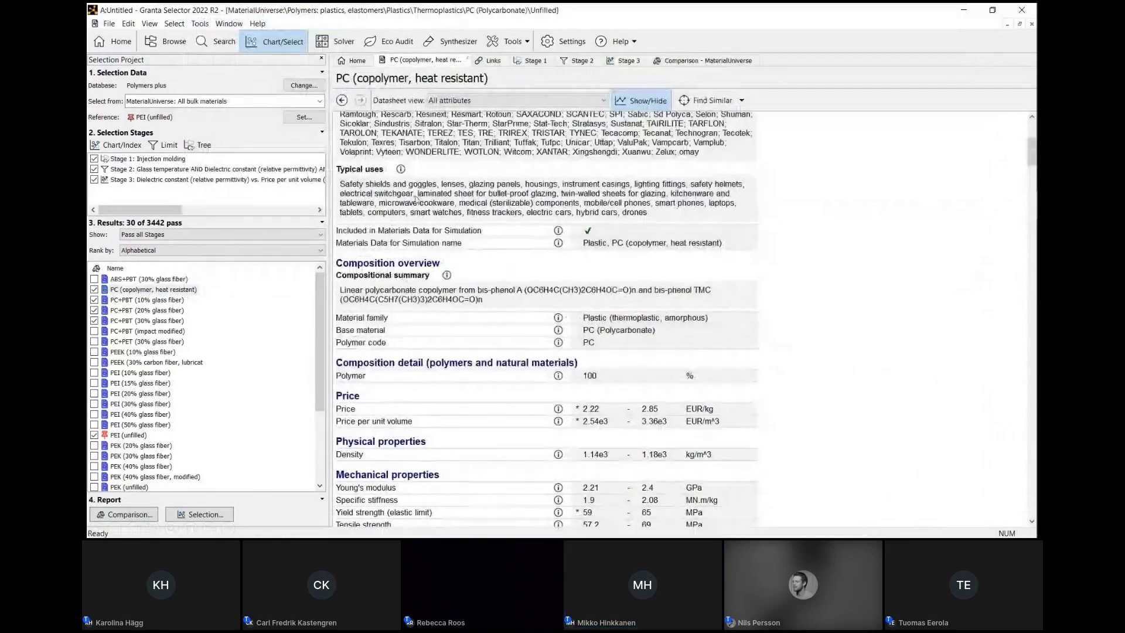
pyautogui.rightClick(177, 291)
pyautogui.press('Up')
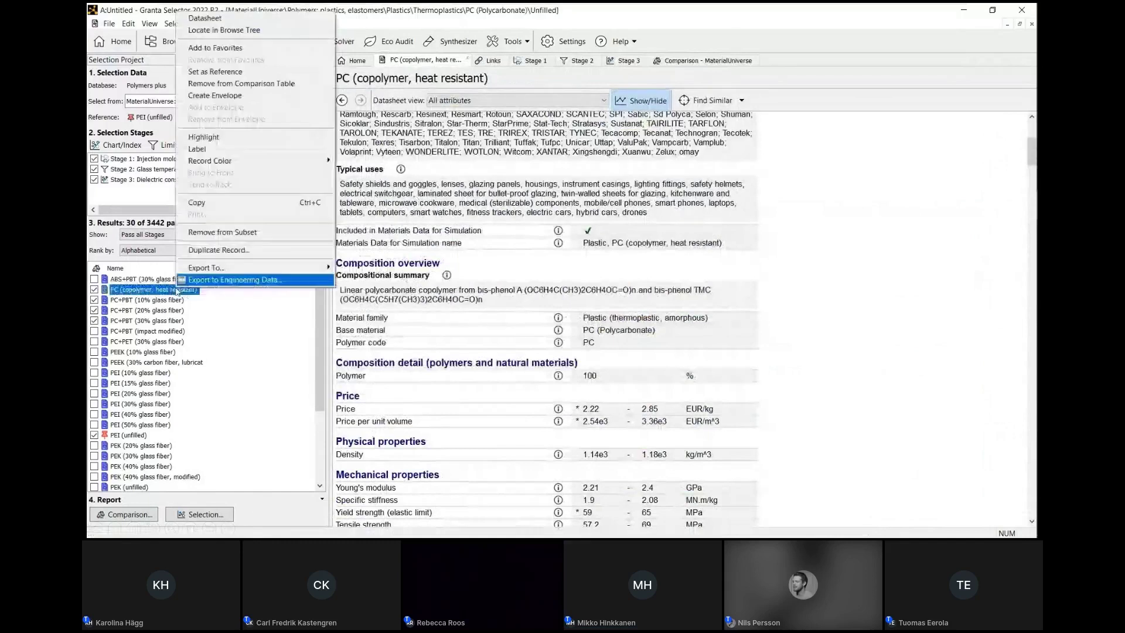
pyautogui.press('Up')
pyautogui.press('Right')
pyautogui.press('Down')
pyautogui.press('Down')
pyautogui.press('Down')
pyautogui.press('Down')
pyautogui.press('Down')
pyautogui.press('Down')
pyautogui.press('Down')
pyautogui.press('Down')
pyautogui.press('Down')
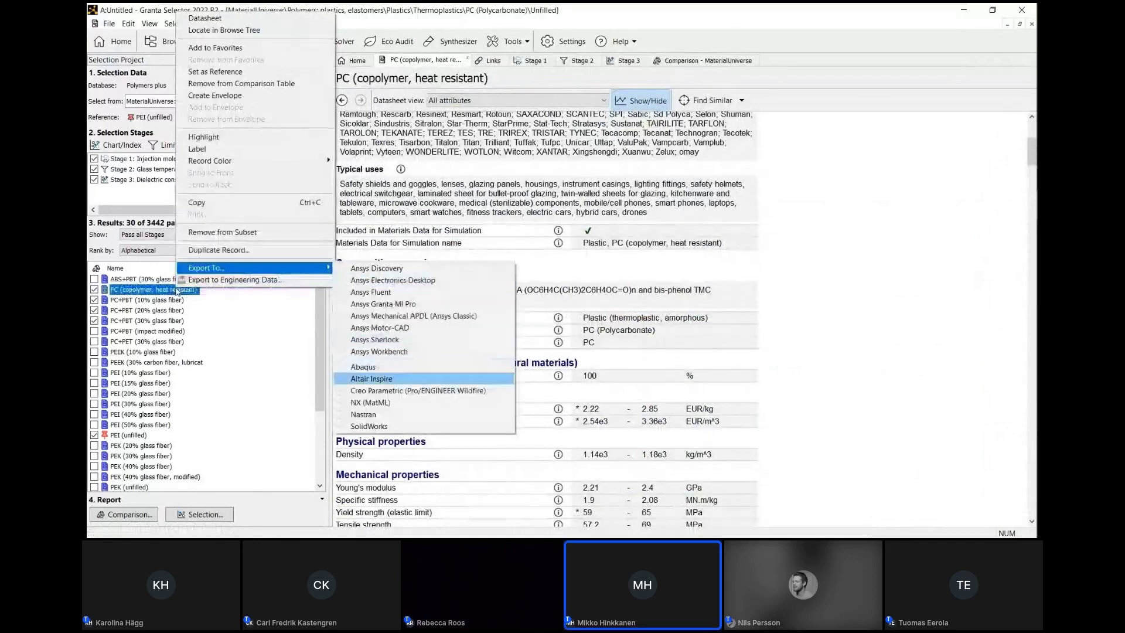
# Step: Export PC (copolymer, heat resistant) to Ansys Workbench engineering data with the linear, temperature-dependent, isotropic, thermal, plastic model
pyautogui.click(308, 285)
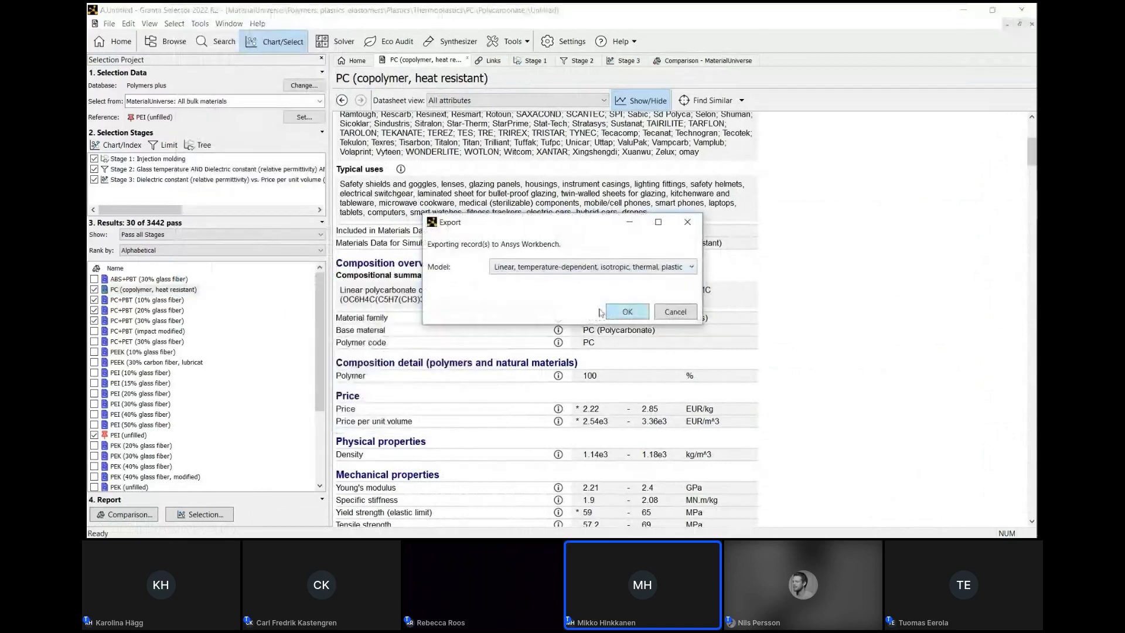
pyautogui.click(628, 313)
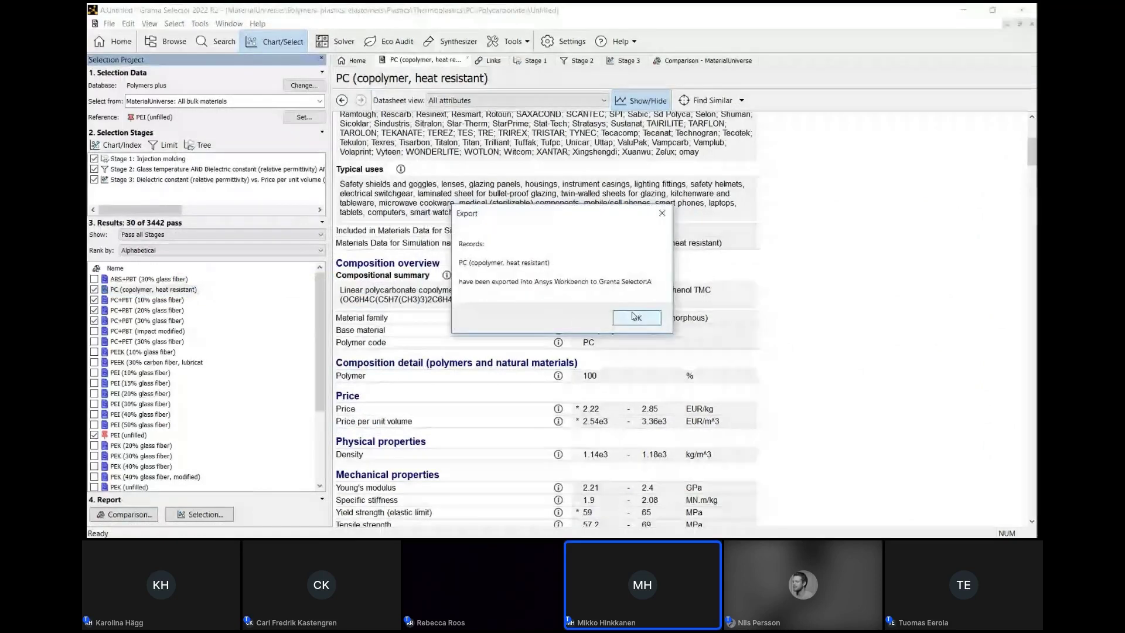
pyautogui.click(633, 316)
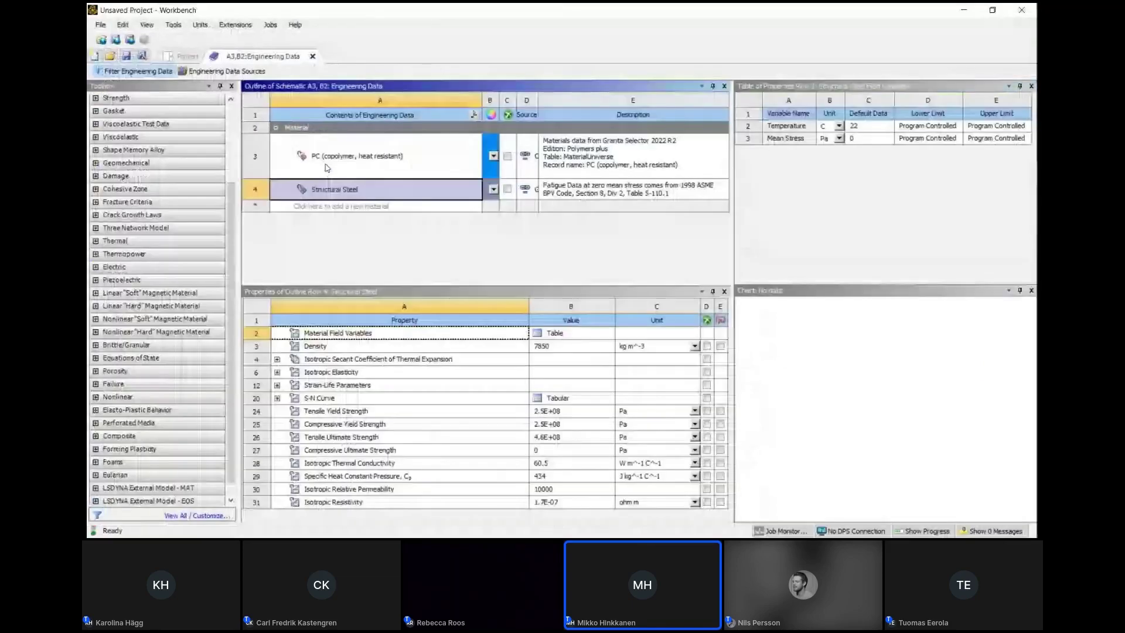
# Step: In Ansys Workbench, examine the exported PC material's hardening, tensile yield, tensile ultimate strength, thermal conductivity and specific heat data
pyautogui.click(327, 168)
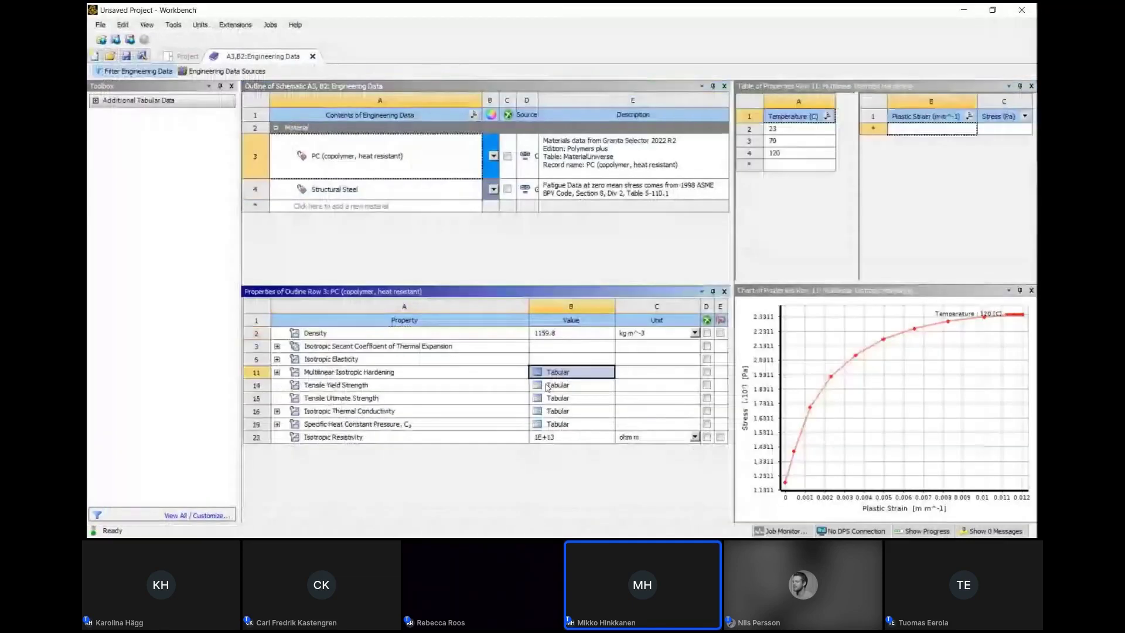
pyautogui.click(547, 387)
pyautogui.click(554, 399)
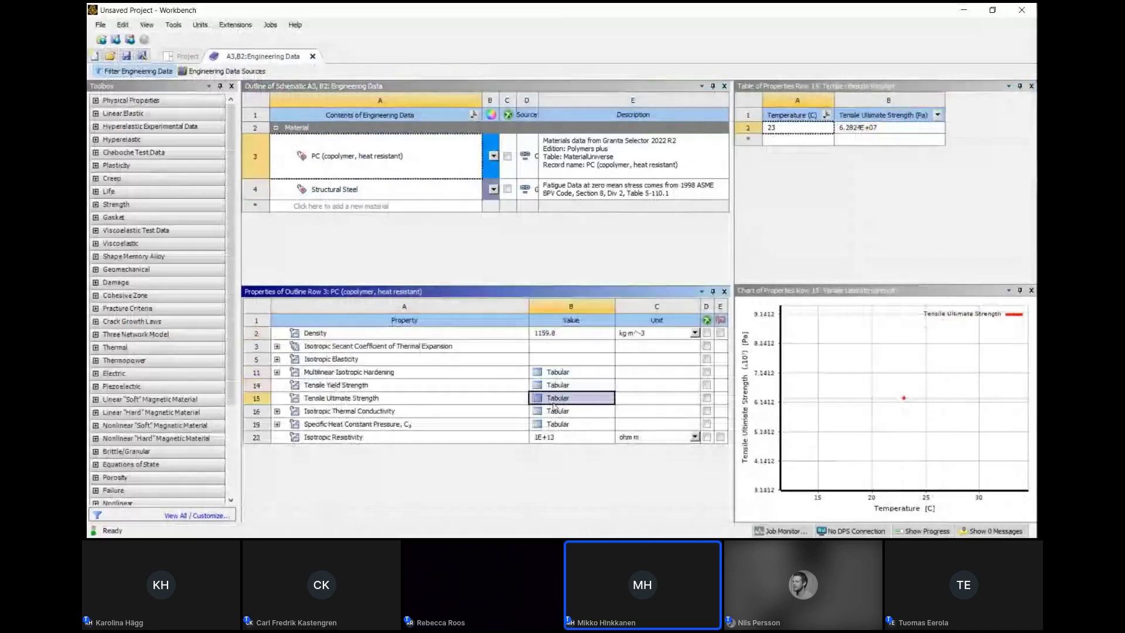
pyautogui.click(553, 411)
pyautogui.click(554, 424)
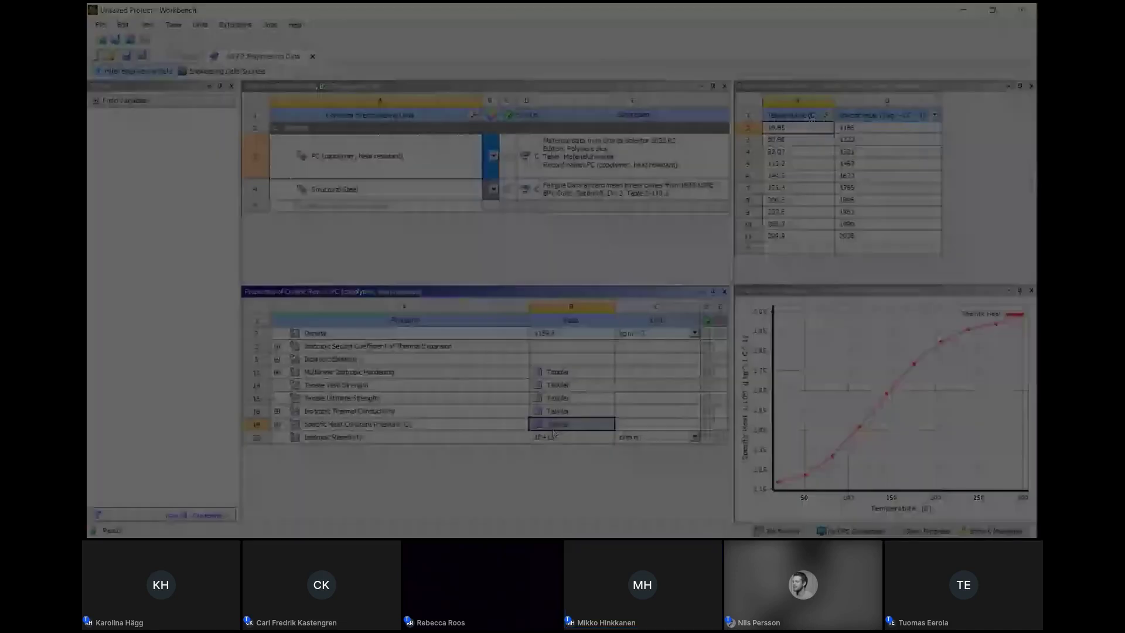
# Step: Back in Granta Selector, start a tree stage on the JAHM Curve Data using the MaterialUniverse tree and browse its thermoplastics
pyautogui.hotkey('alt', 'Tab')
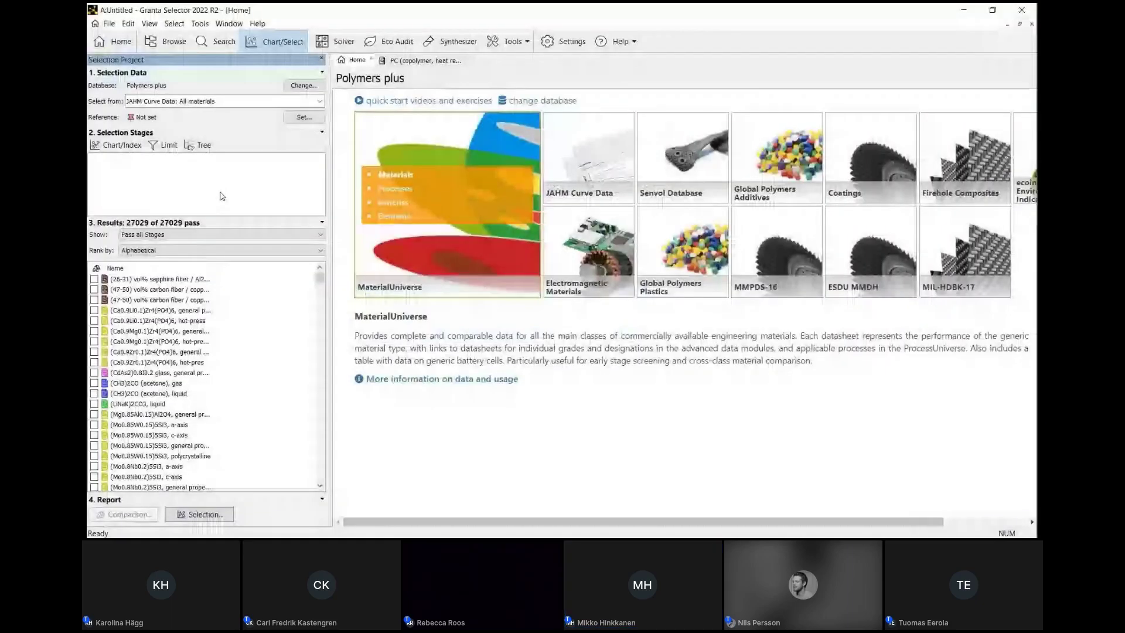
pyautogui.click(203, 147)
pyautogui.click(454, 212)
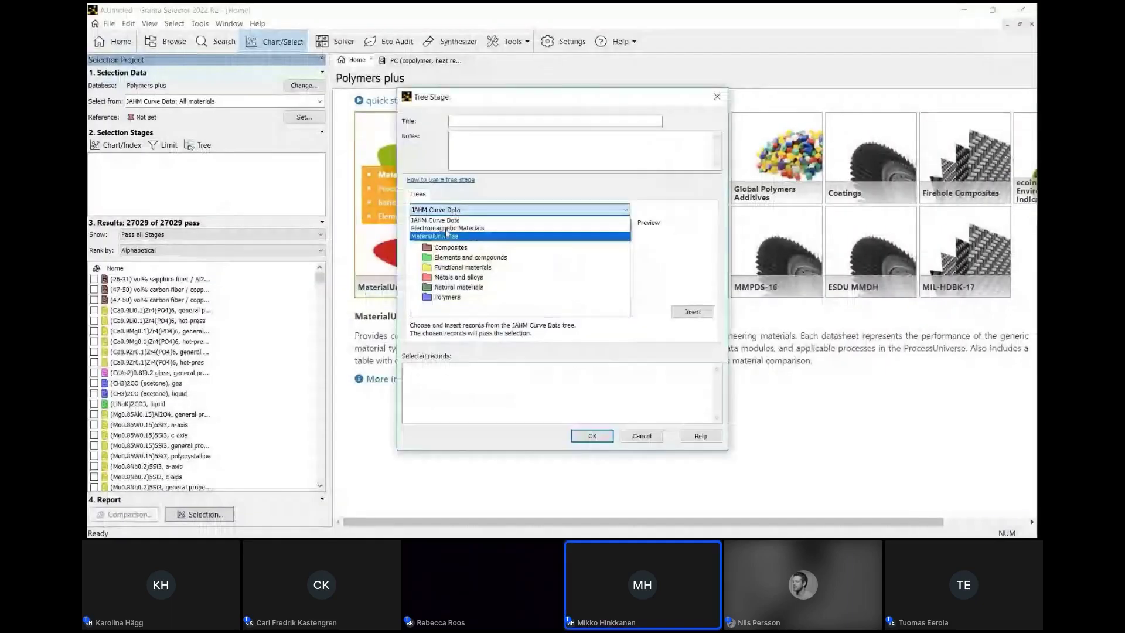
pyautogui.click(447, 234)
pyautogui.doubleClick(445, 238)
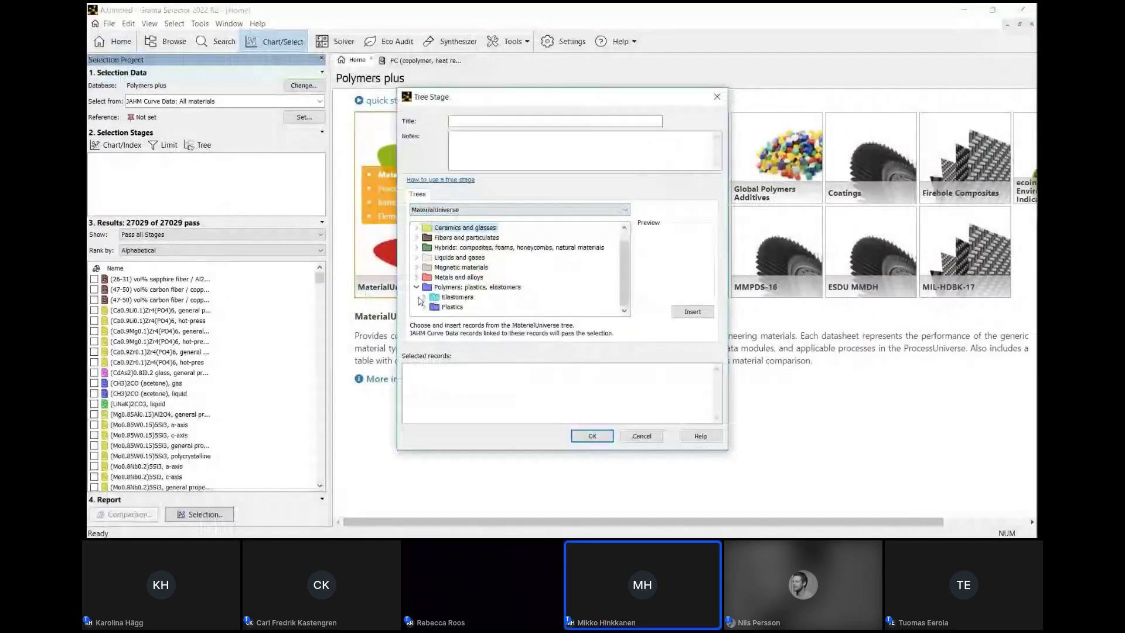
pyautogui.click(416, 296)
pyautogui.click(434, 297)
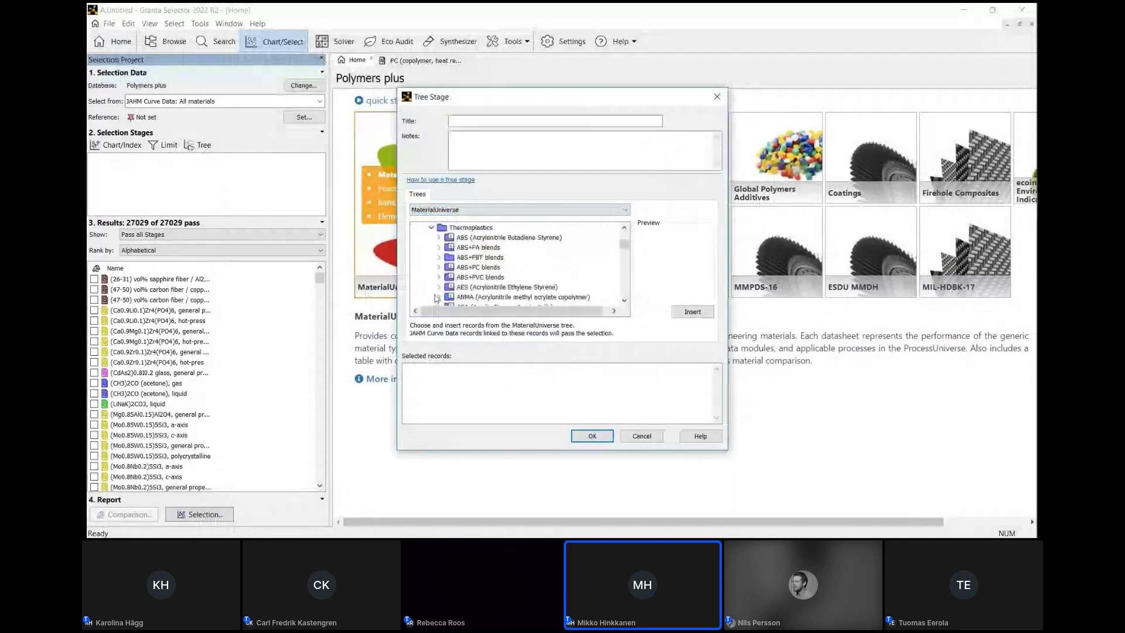
pyautogui.scroll(-3, 438, 296)
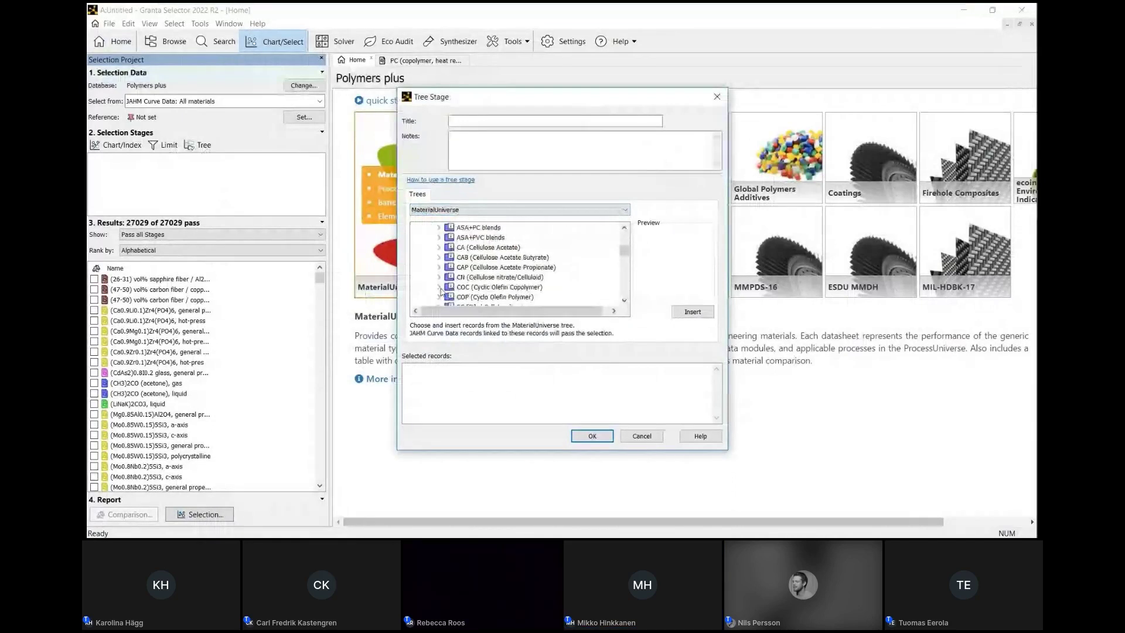